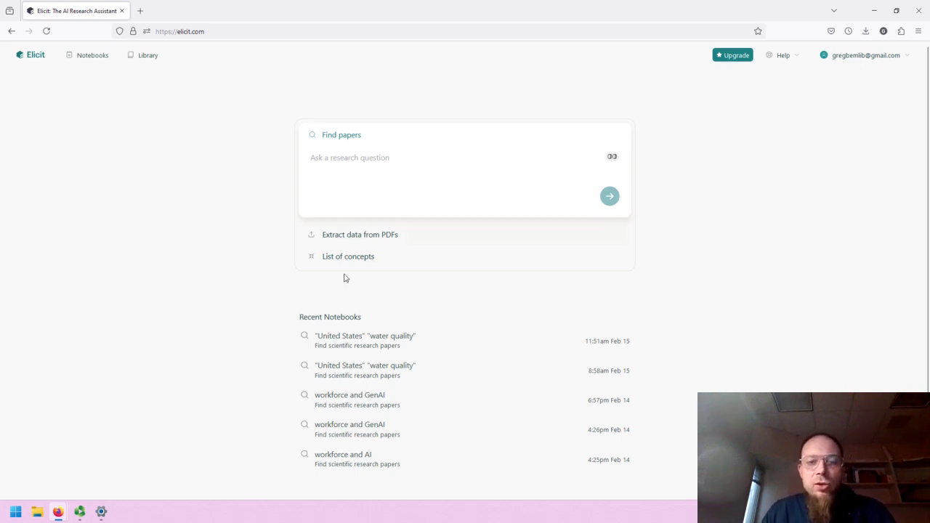
Zoom the Elicit home page to 120% so its tools and recent notebooks are easier to read
{"action": "key", "text": "ctrl+plus"}
{"action": "key", "text": "ctrl+plus"}
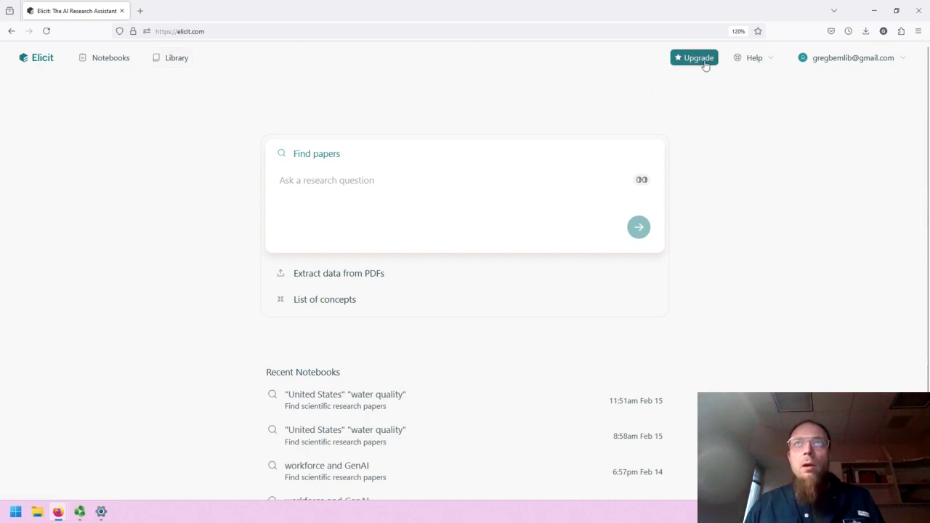
{"action": "left_click", "coordinate": [759, 59]}
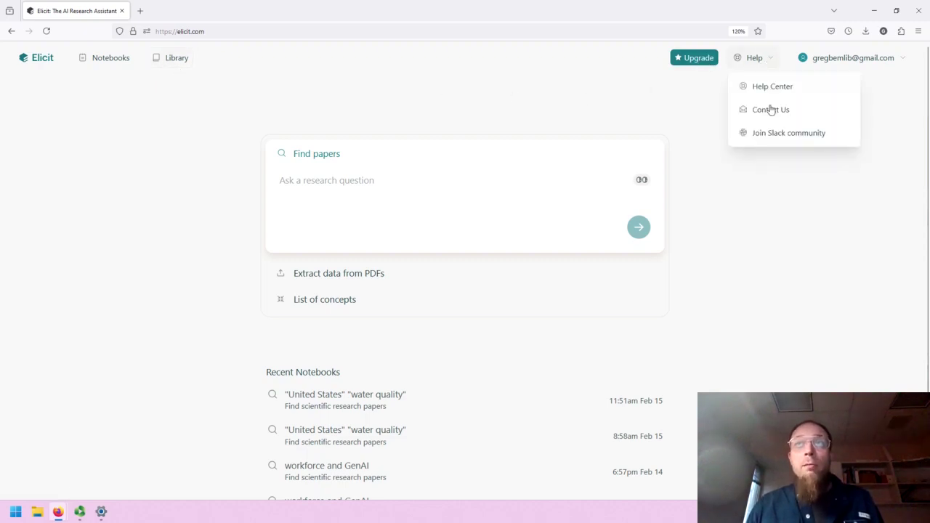
{"action": "left_click", "coordinate": [772, 58]}
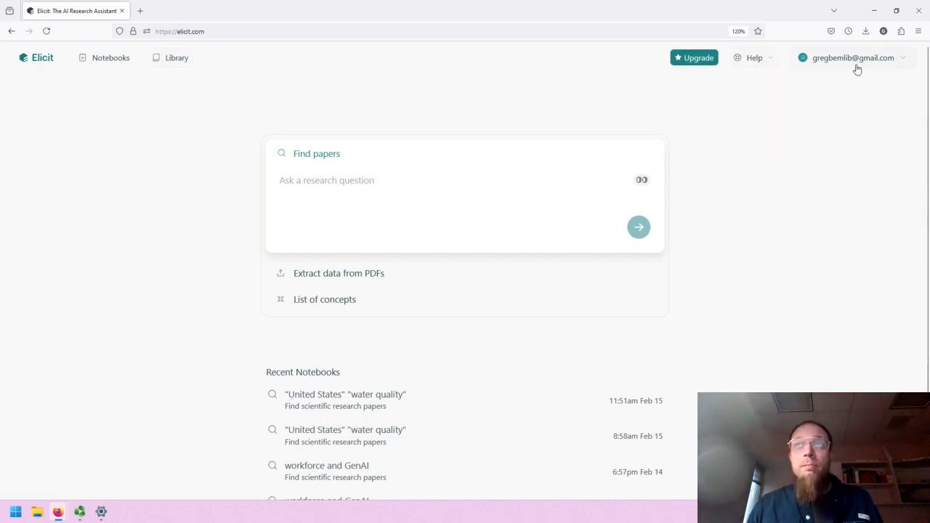
{"action": "left_click", "coordinate": [853, 63]}
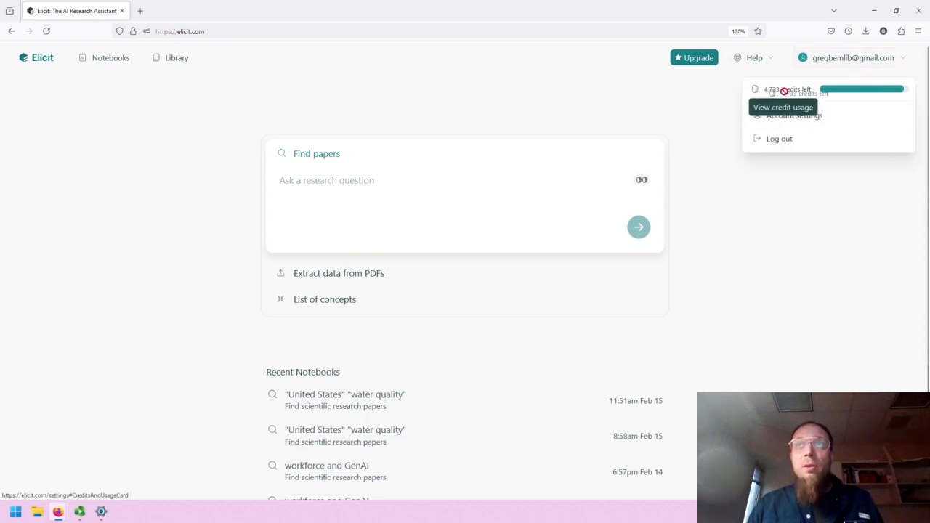
{"action": "left_click", "coordinate": [859, 63]}
{"action": "mouse_move", "coordinate": [641, 182]}
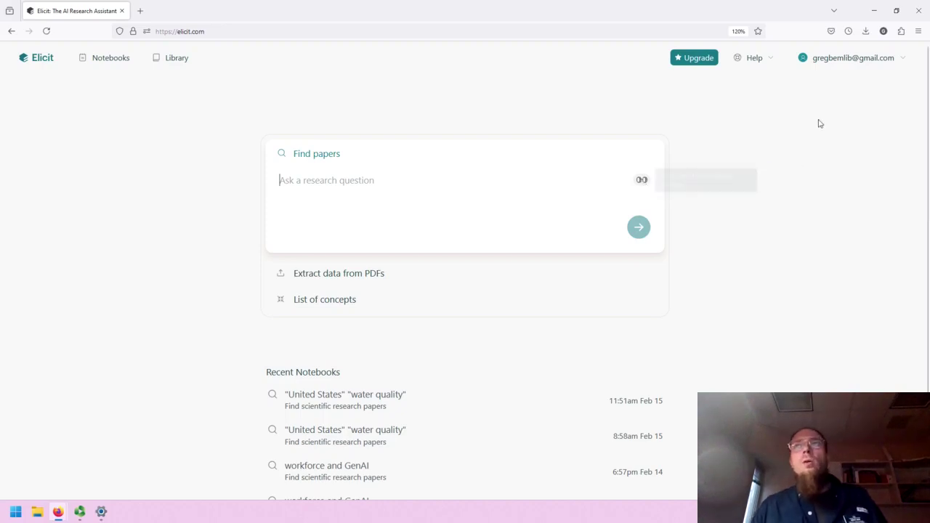
{"action": "left_click", "coordinate": [840, 57]}
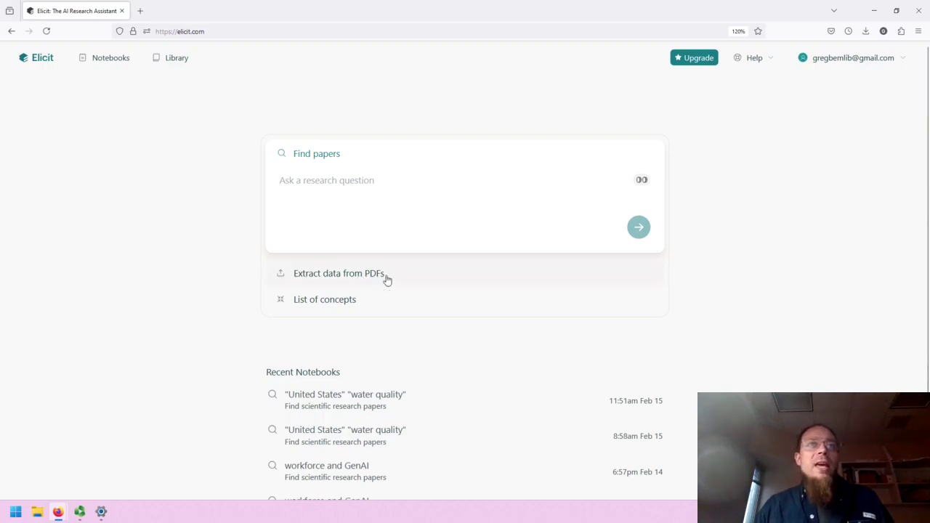
{"action": "left_click", "coordinate": [305, 273]}
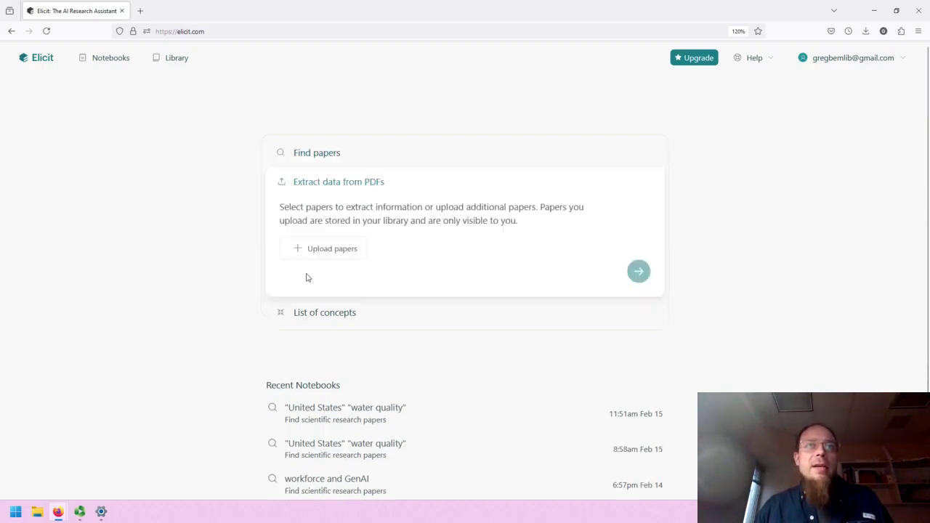
{"action": "left_click", "coordinate": [314, 317]}
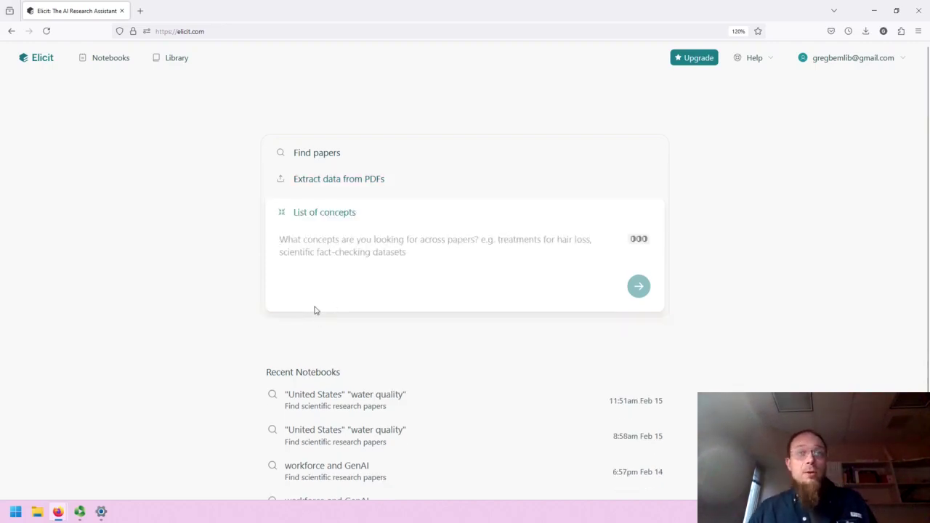
{"action": "mouse_move", "coordinate": [641, 240]}
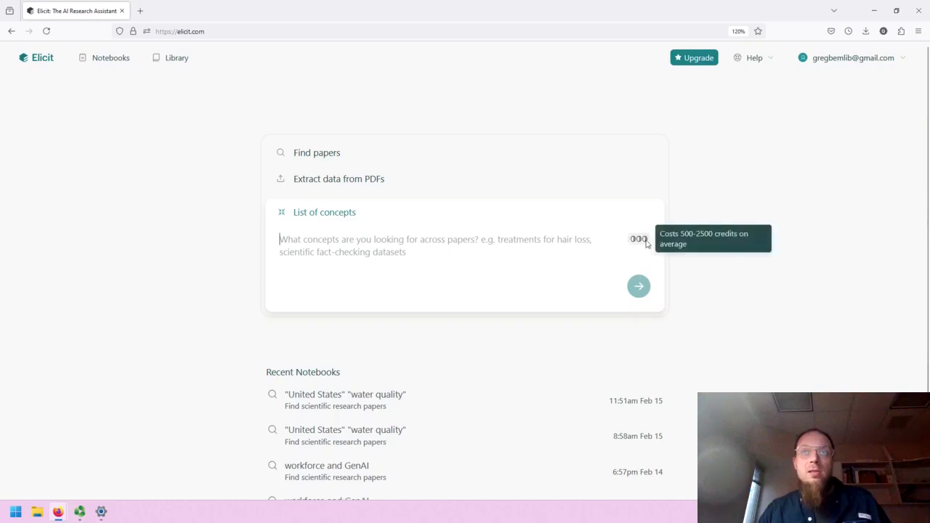
{"action": "left_click", "coordinate": [550, 183]}
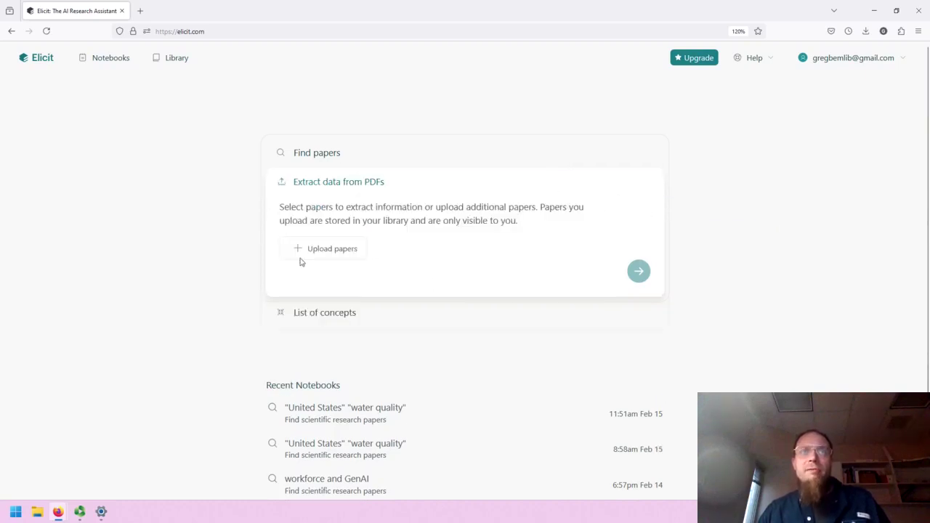
{"action": "left_click", "coordinate": [429, 160]}
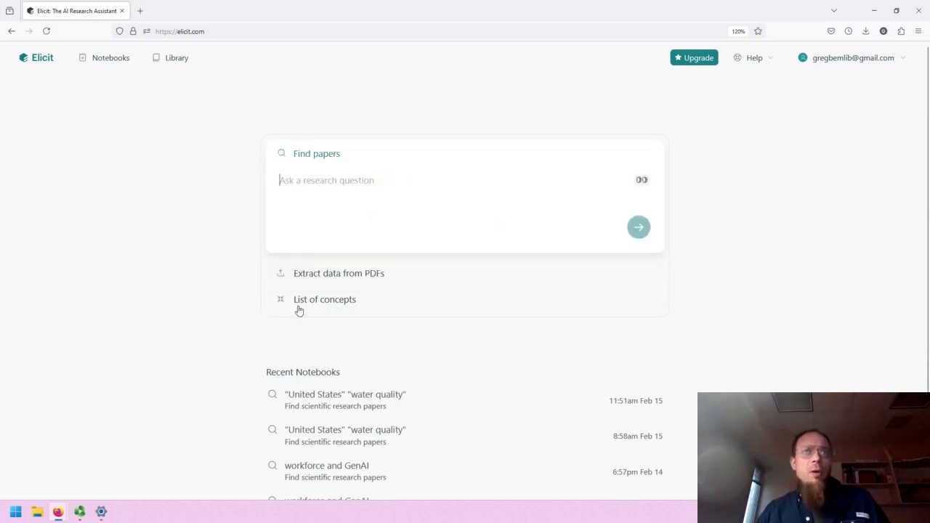
{"action": "scroll", "coordinate": [137, 283], "scroll_direction": "down", "scroll_amount": 2}
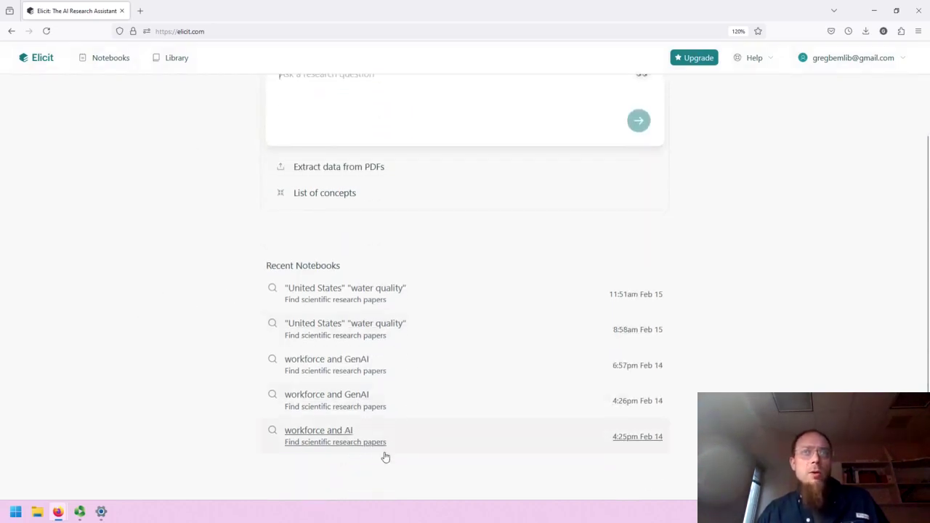
{"action": "scroll", "coordinate": [146, 376], "scroll_direction": "up", "scroll_amount": 2}
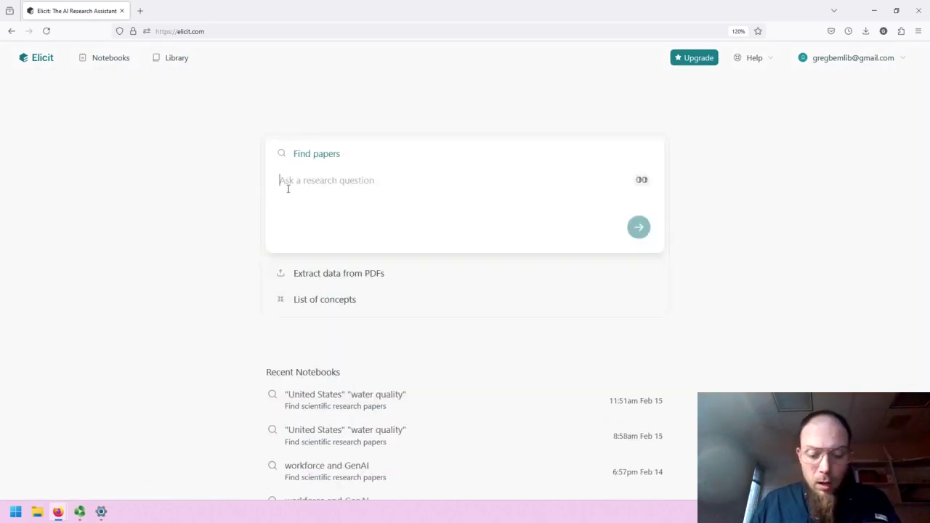
Ask 'What are some contemporary examples of concrete poetry?' to start a new notebook
{"action": "type", "text": "W"}
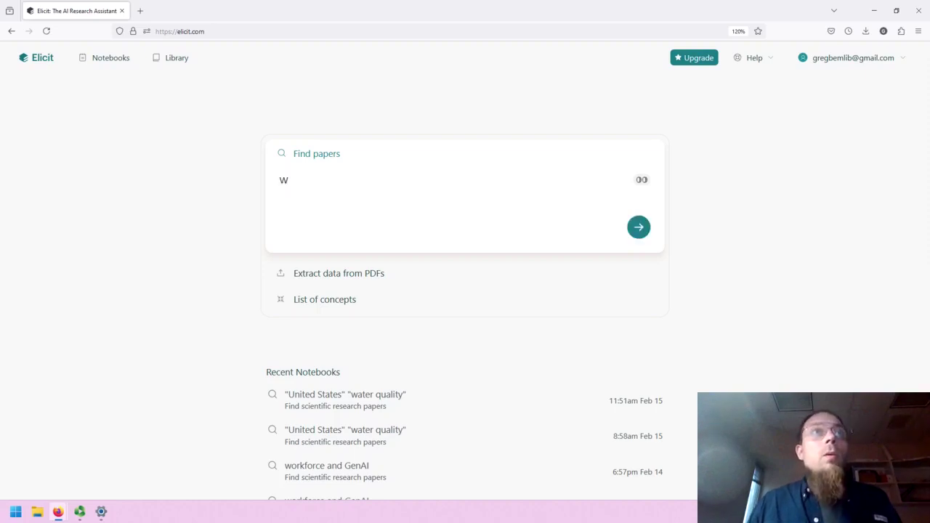
{"action": "type", "text": "hat are some cont"}
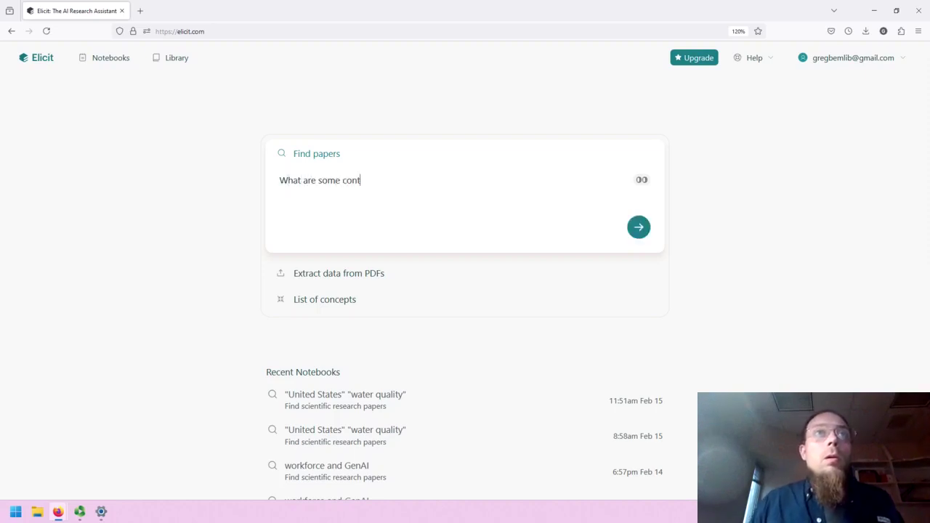
{"action": "type", "text": "emporary examples"}
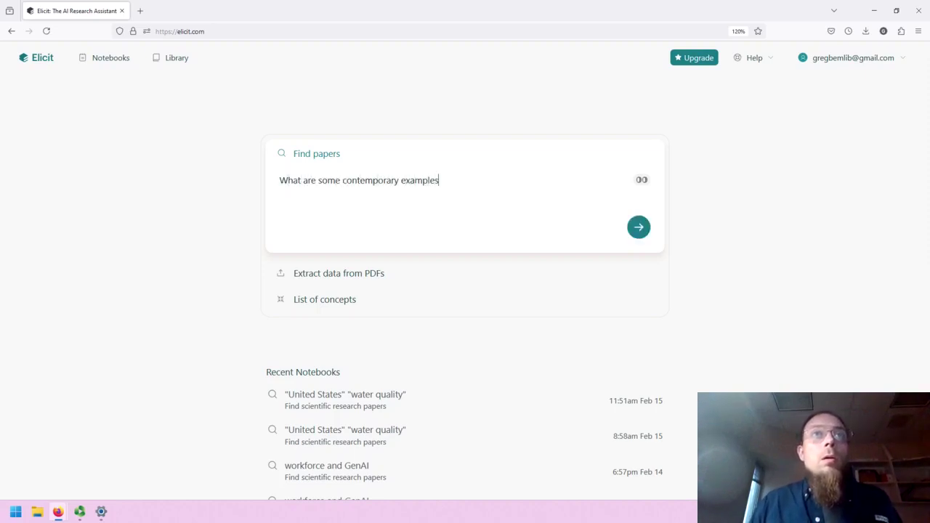
{"action": "type", "text": " of concret"}
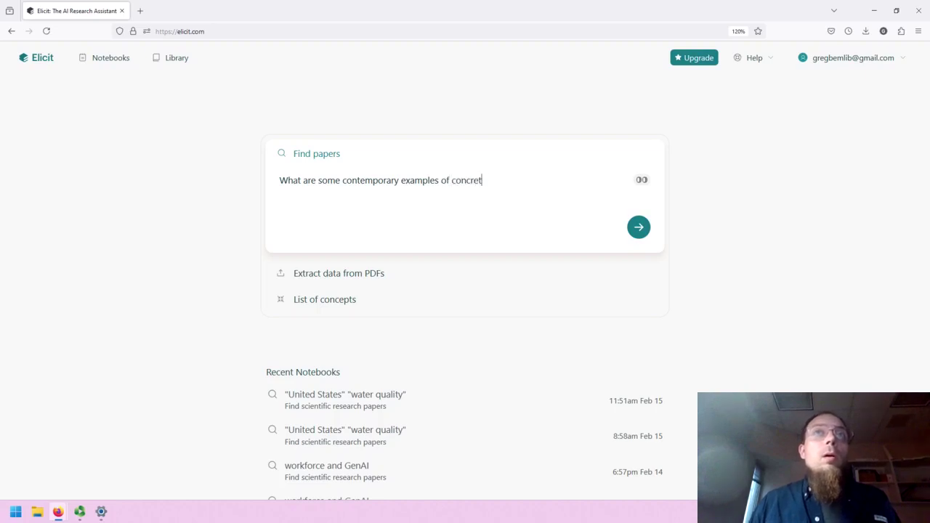
{"action": "type", "text": "e poetry?"}
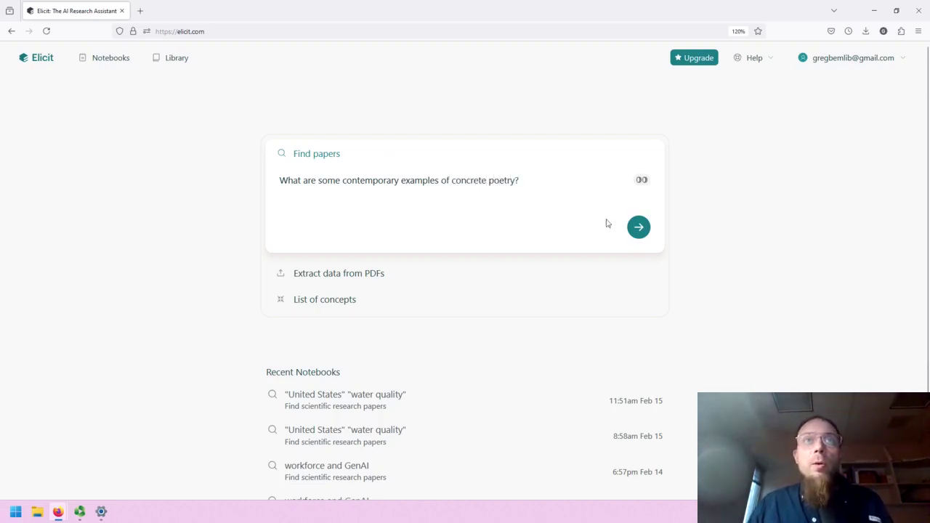
{"action": "left_click", "coordinate": [638, 228]}
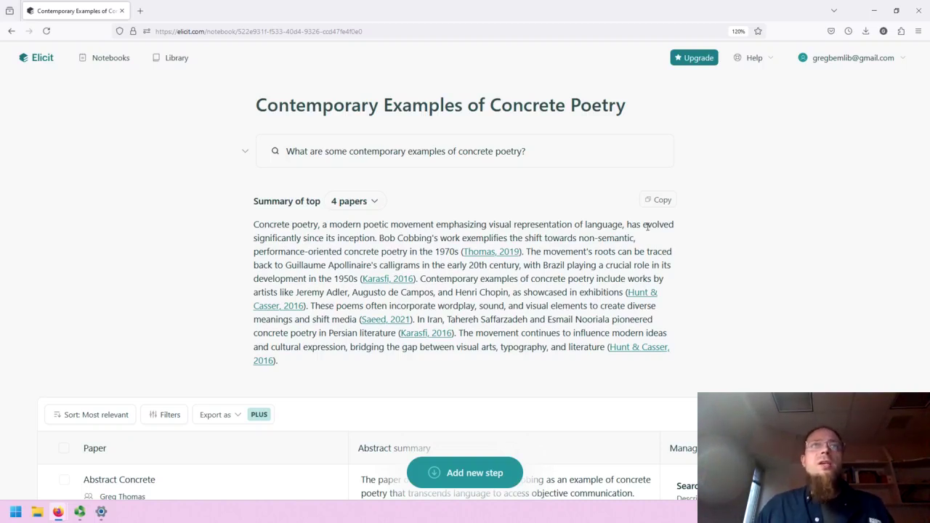
{"action": "left_click", "coordinate": [368, 206]}
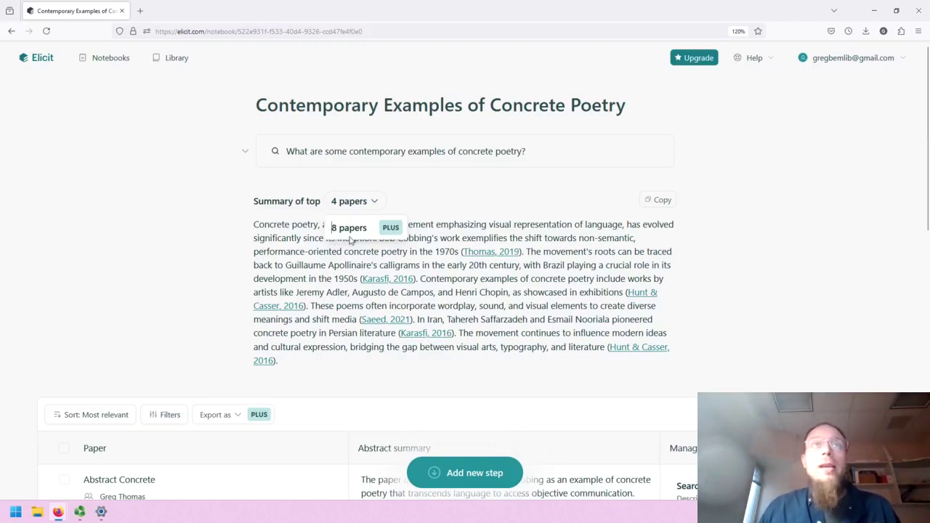
{"action": "left_click", "coordinate": [165, 229]}
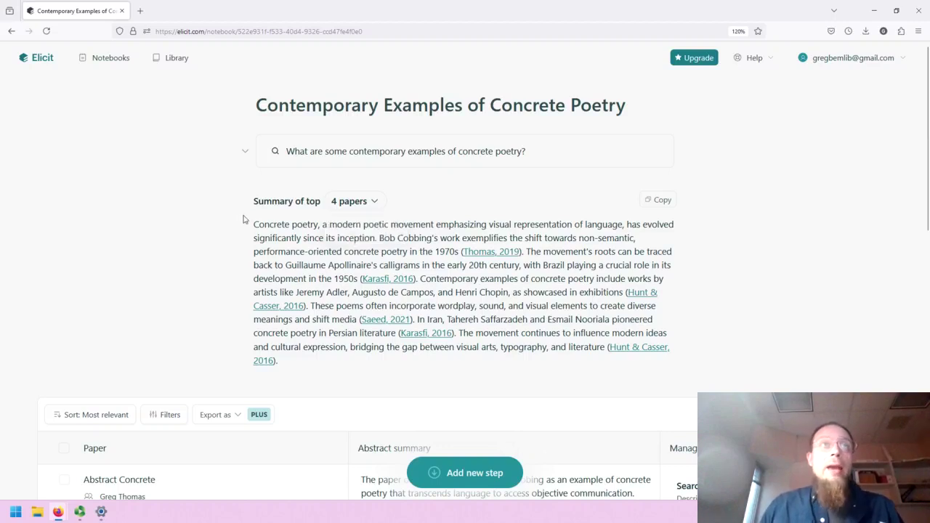
{"action": "left_click_drag", "start_coordinate": [254, 225], "coordinate": [247, 254]}
{"action": "left_click", "coordinate": [247, 252]}
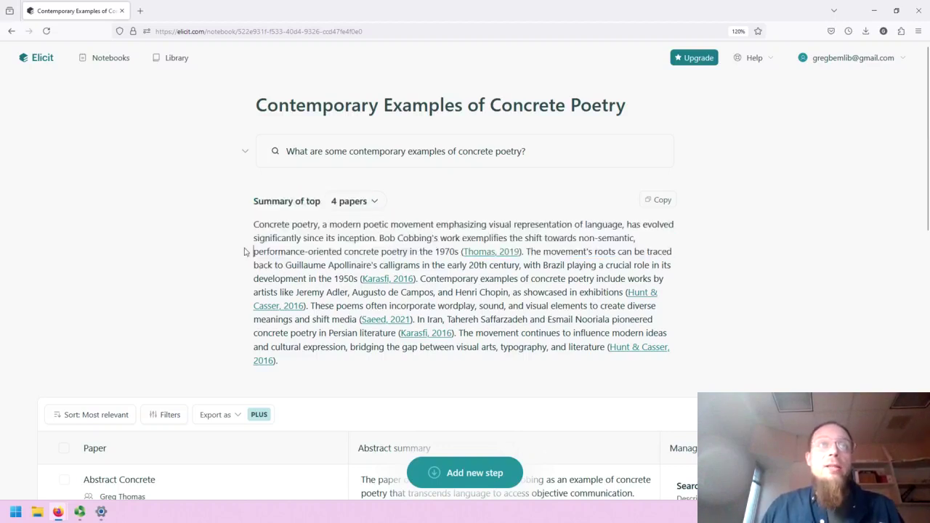
{"action": "left_click", "coordinate": [357, 368]}
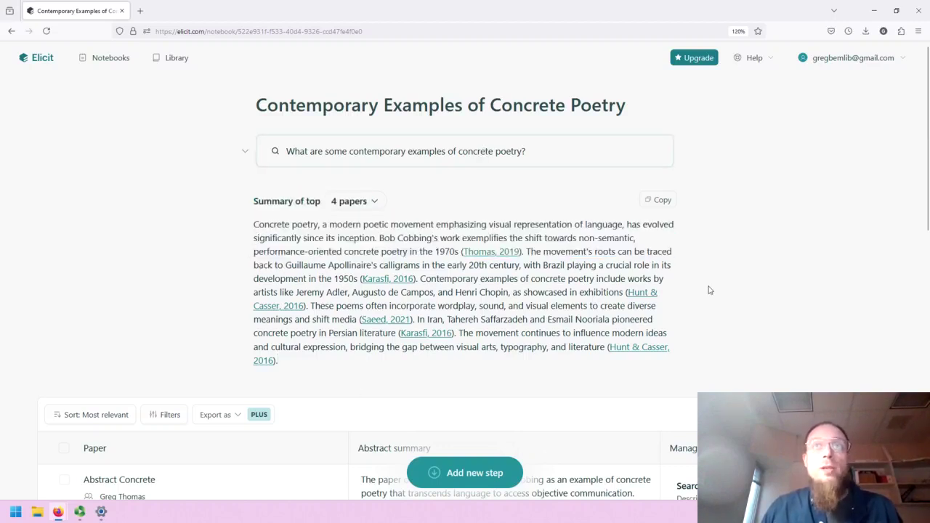
{"action": "left_click_drag", "start_coordinate": [439, 372], "coordinate": [169, 268]}
{"action": "left_click", "coordinate": [147, 277]}
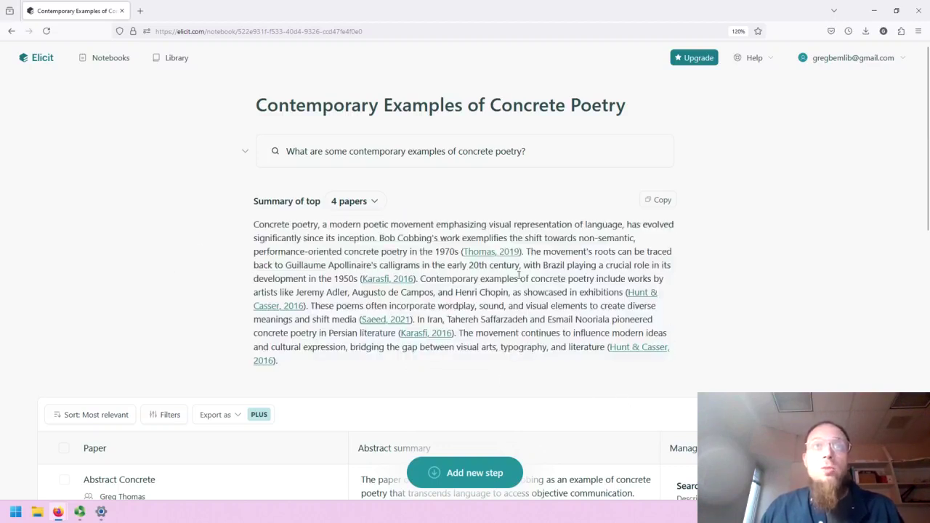
{"action": "left_click_drag", "start_coordinate": [251, 226], "coordinate": [479, 340]}
{"action": "left_click", "coordinate": [396, 249]}
{"action": "left_click", "coordinate": [429, 290]}
{"action": "left_click", "coordinate": [512, 366]}
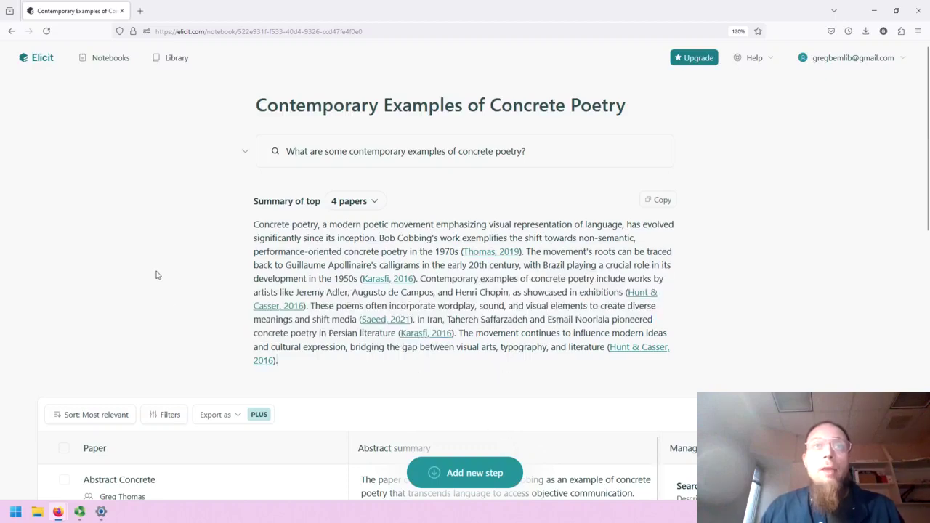
{"action": "scroll", "coordinate": [159, 265], "scroll_direction": "down", "scroll_amount": 3}
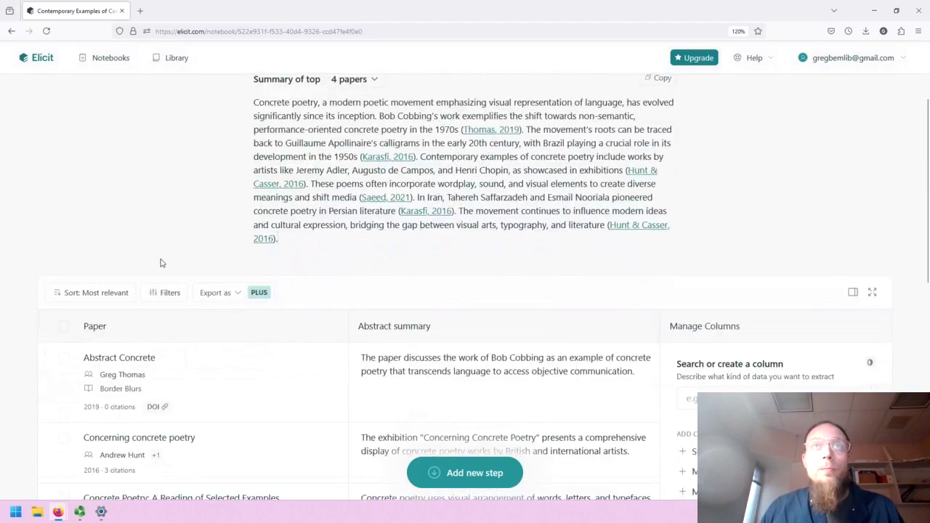
{"action": "scroll", "coordinate": [161, 263], "scroll_direction": "down", "scroll_amount": 2}
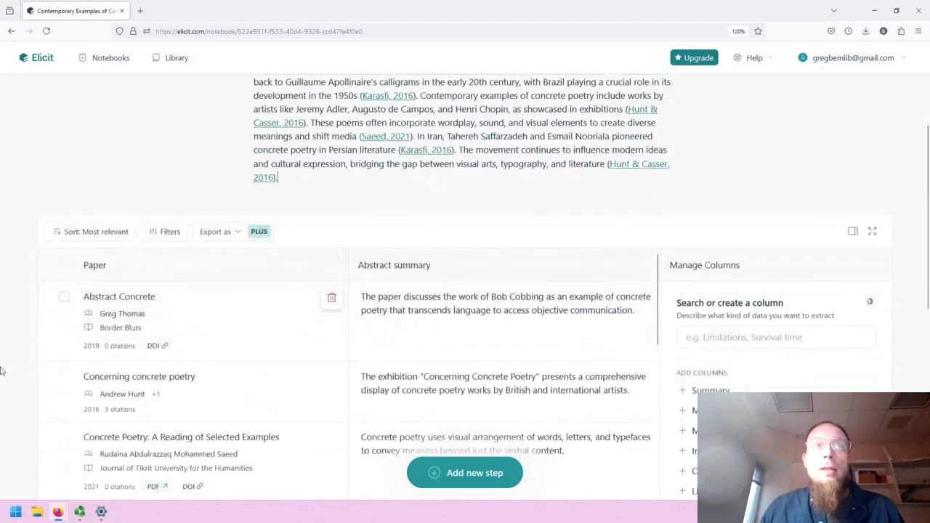
{"action": "scroll", "coordinate": [3, 363], "scroll_direction": "down", "scroll_amount": 3}
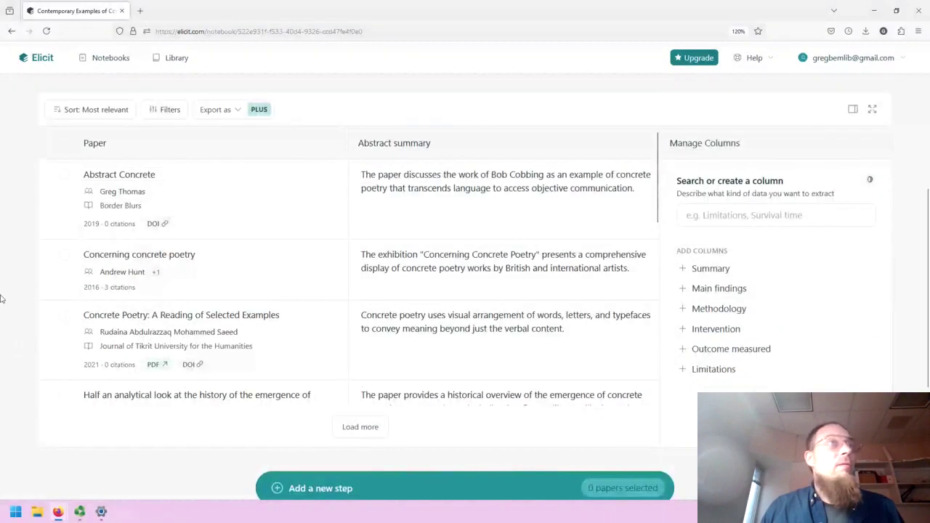
{"action": "scroll", "coordinate": [4, 294], "scroll_direction": "up", "scroll_amount": 5}
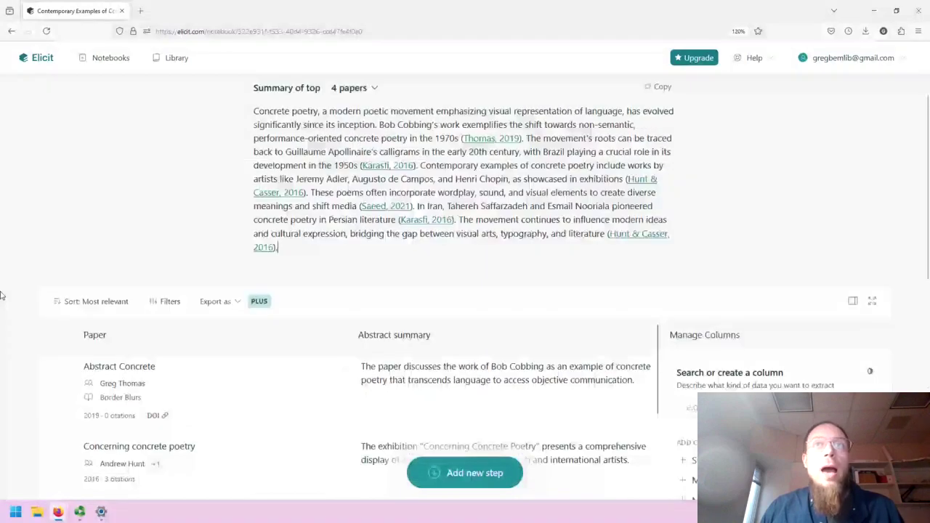
{"action": "scroll", "coordinate": [437, 244], "scroll_direction": "up", "scroll_amount": 1}
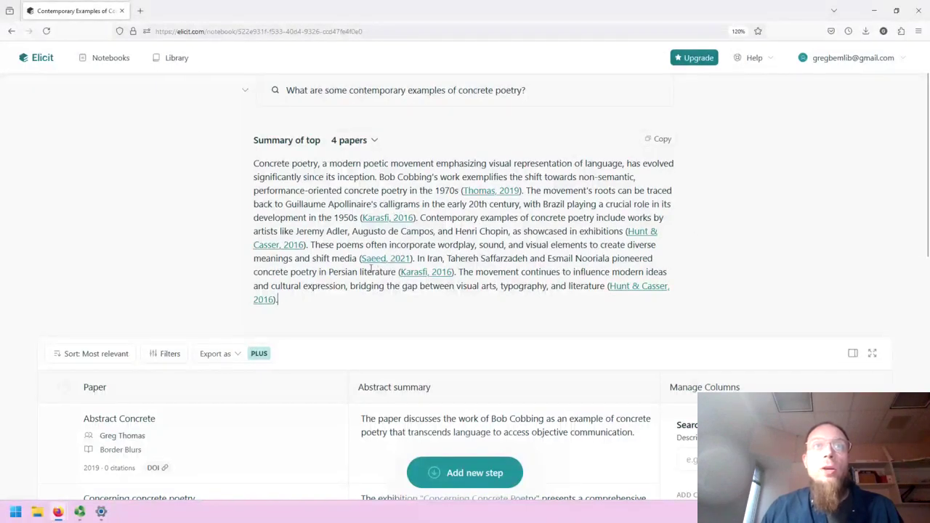
{"action": "scroll", "coordinate": [73, 285], "scroll_direction": "down", "scroll_amount": 4}
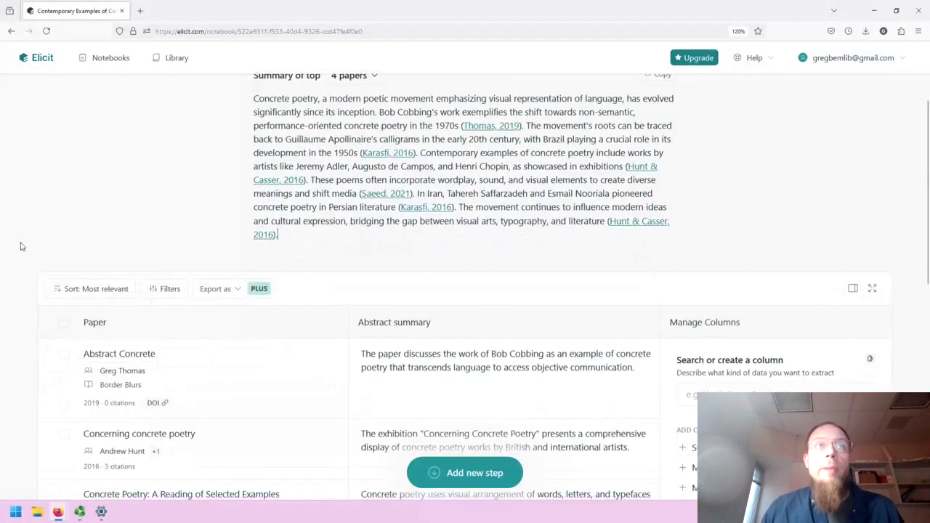
{"action": "scroll", "coordinate": [177, 245], "scroll_direction": "down", "scroll_amount": 5}
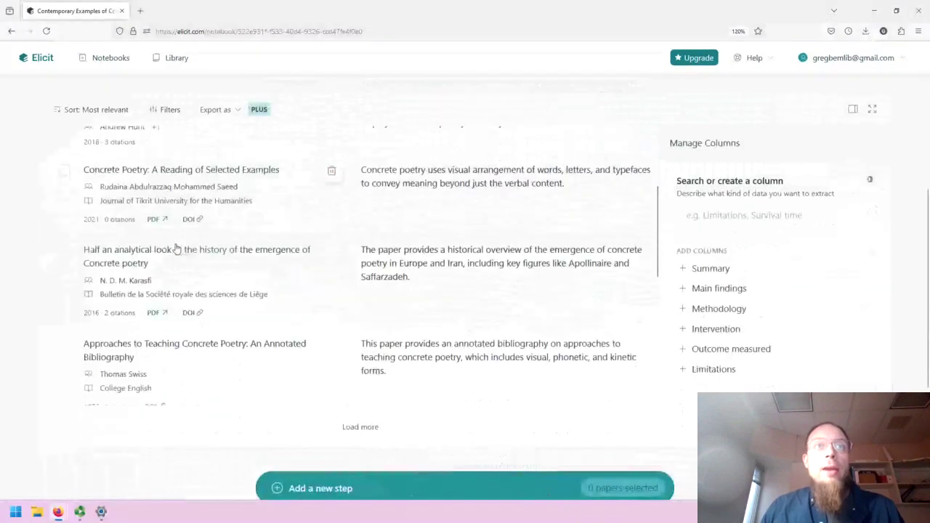
{"action": "scroll", "coordinate": [266, 266], "scroll_direction": "down", "scroll_amount": 1}
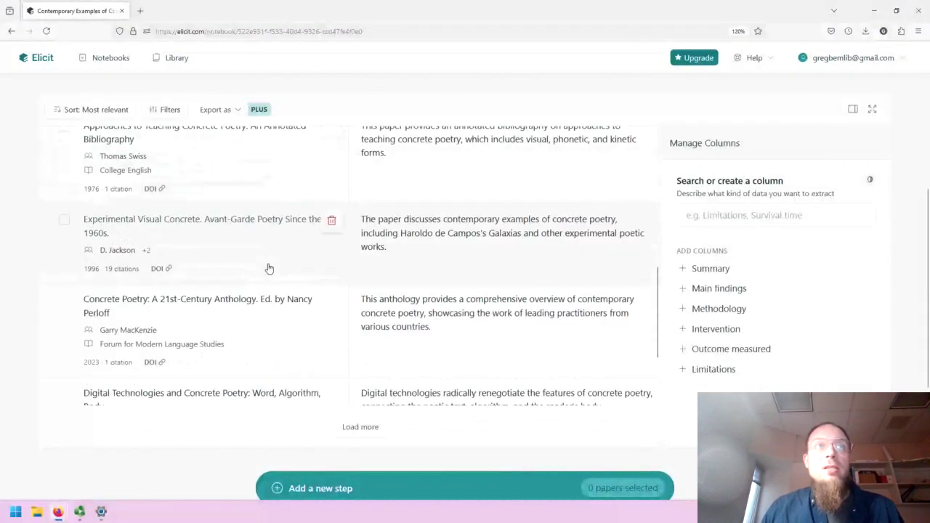
{"action": "scroll", "coordinate": [270, 284], "scroll_direction": "down", "scroll_amount": 1}
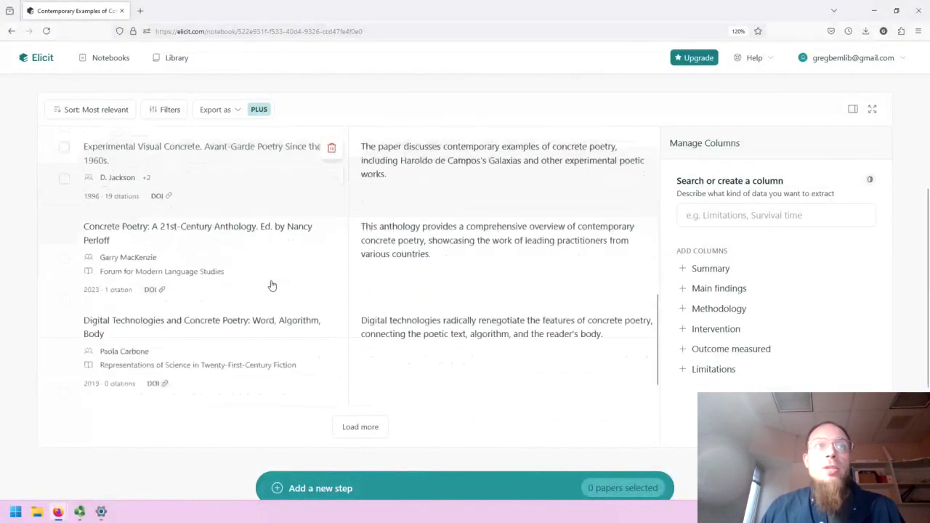
{"action": "scroll", "coordinate": [269, 284], "scroll_direction": "up", "scroll_amount": 5}
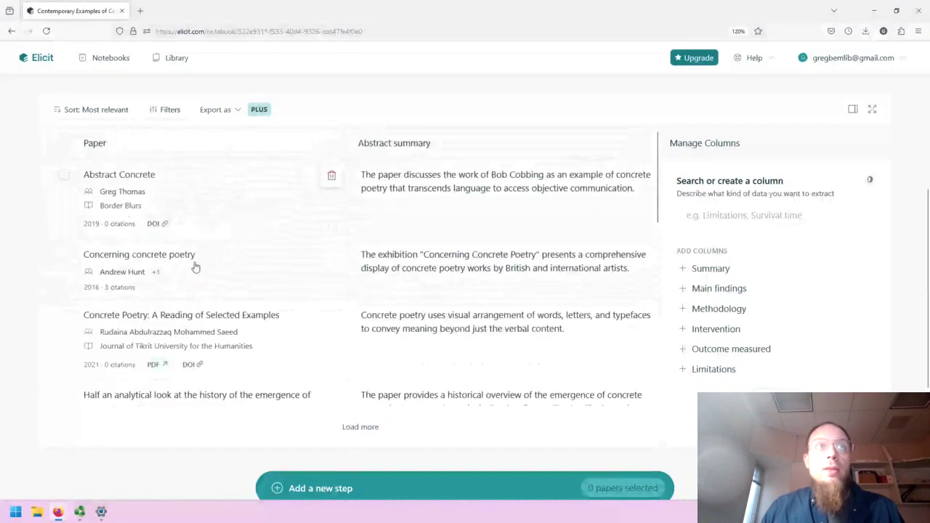
{"action": "scroll", "coordinate": [210, 330], "scroll_direction": "down", "scroll_amount": 1}
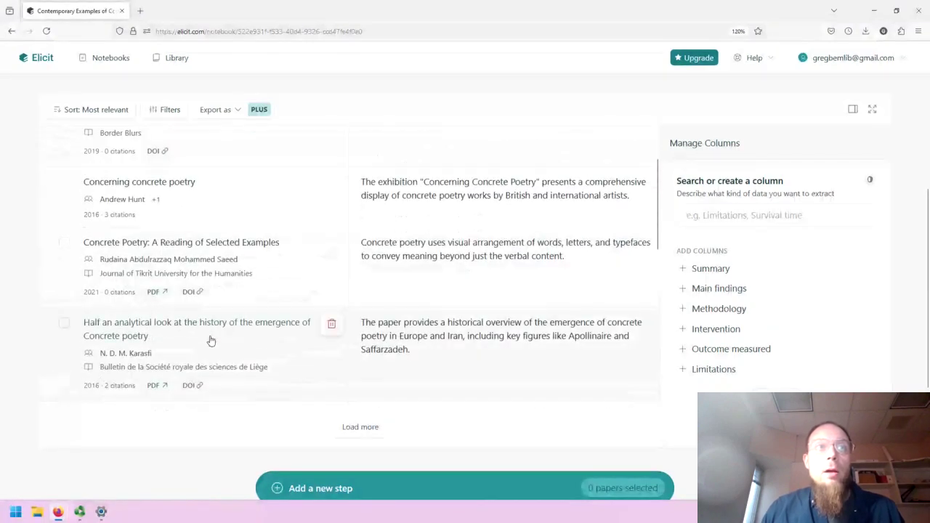
{"action": "scroll", "coordinate": [211, 341], "scroll_direction": "down", "scroll_amount": 2}
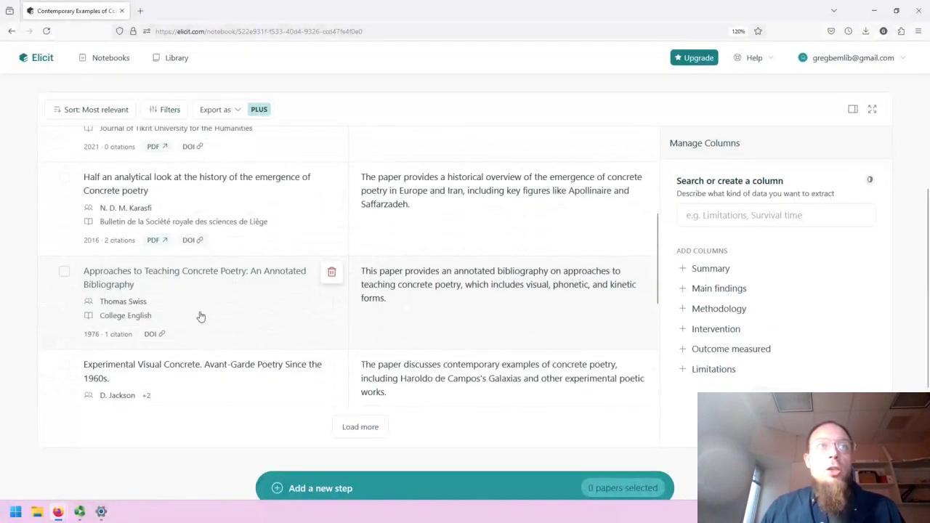
{"action": "scroll", "coordinate": [201, 316], "scroll_direction": "down", "scroll_amount": 1}
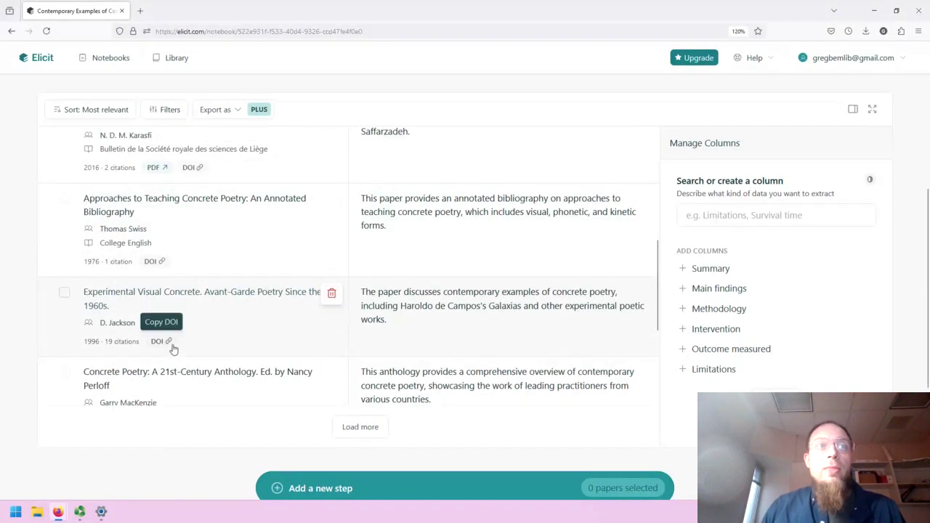
{"action": "scroll", "coordinate": [173, 349], "scroll_direction": "down", "scroll_amount": 1}
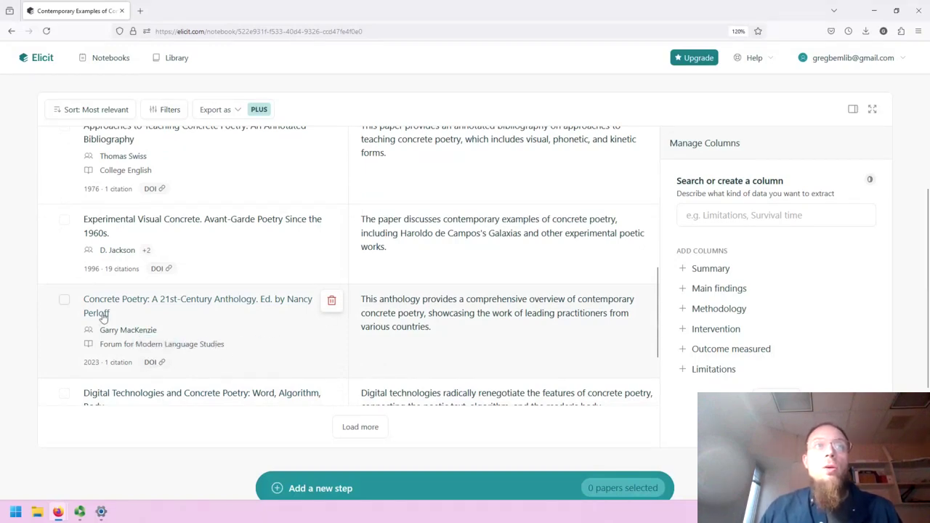
{"action": "scroll", "coordinate": [214, 327], "scroll_direction": "up", "scroll_amount": 8}
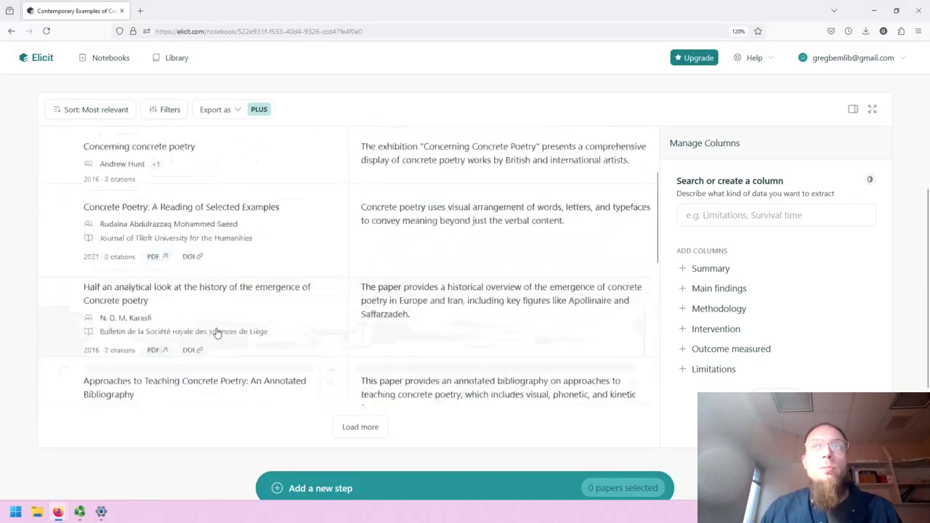
{"action": "scroll", "coordinate": [403, 290], "scroll_direction": "down", "scroll_amount": 2}
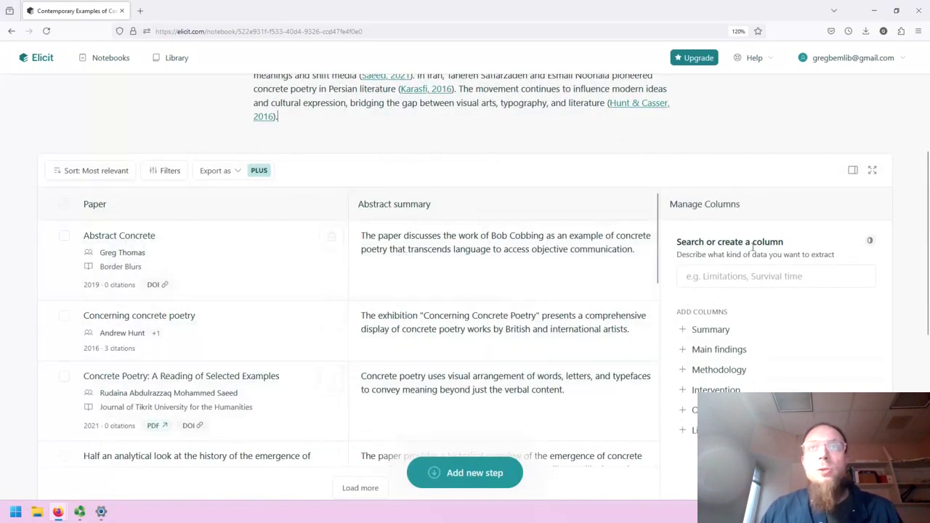
Load more papers and scroll the table down to 'Concrete Poetry: Creative Writing for All Students'
{"action": "scroll", "coordinate": [718, 363], "scroll_direction": "down", "scroll_amount": 2}
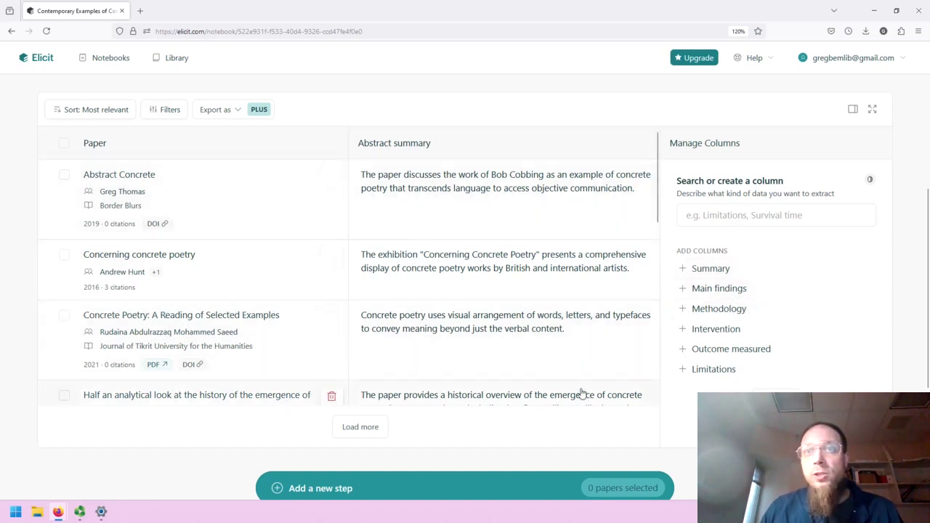
{"action": "scroll", "coordinate": [763, 353], "scroll_direction": "down", "scroll_amount": 1}
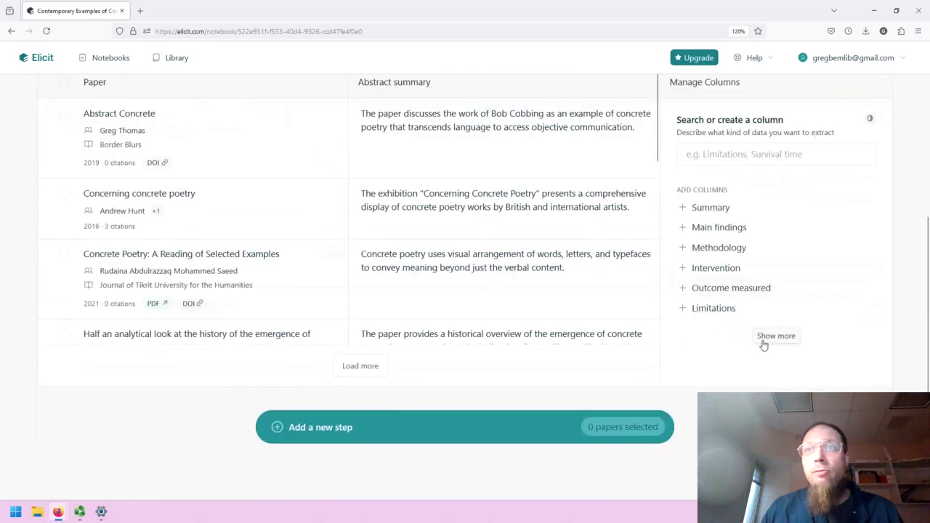
{"action": "left_click", "coordinate": [755, 340]}
{"action": "scroll", "coordinate": [757, 349], "scroll_direction": "down", "scroll_amount": 5}
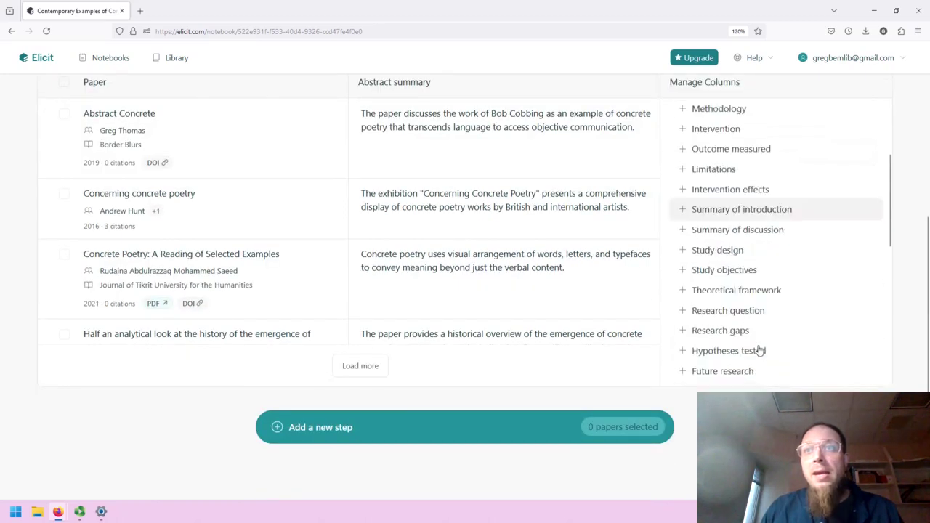
{"action": "scroll", "coordinate": [757, 349], "scroll_direction": "down", "scroll_amount": 4}
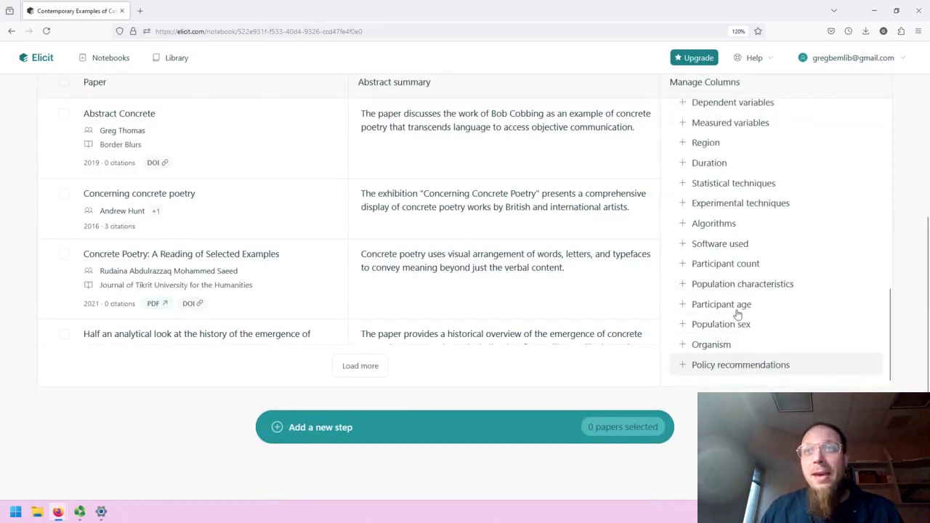
{"action": "scroll", "coordinate": [726, 190], "scroll_direction": "up", "scroll_amount": 10}
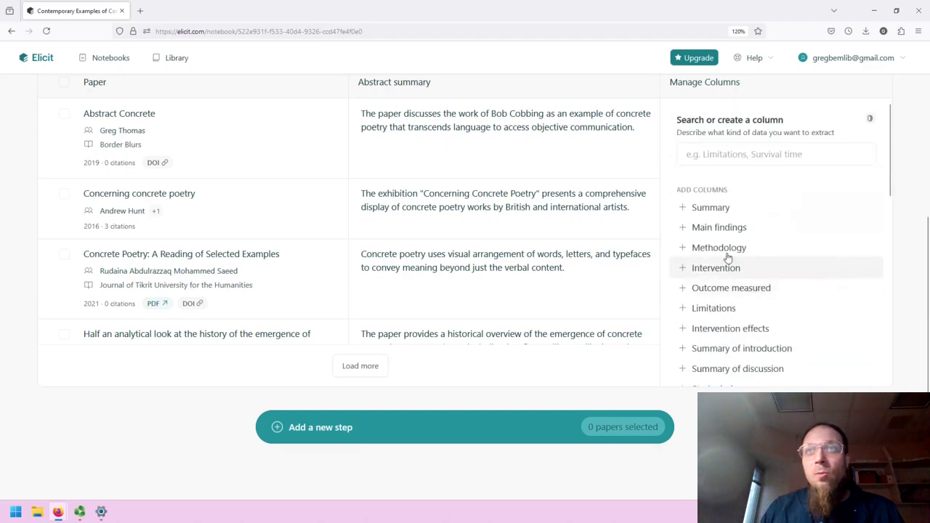
{"action": "left_click", "coordinate": [363, 366]}
{"action": "scroll", "coordinate": [328, 251], "scroll_direction": "down", "scroll_amount": 10}
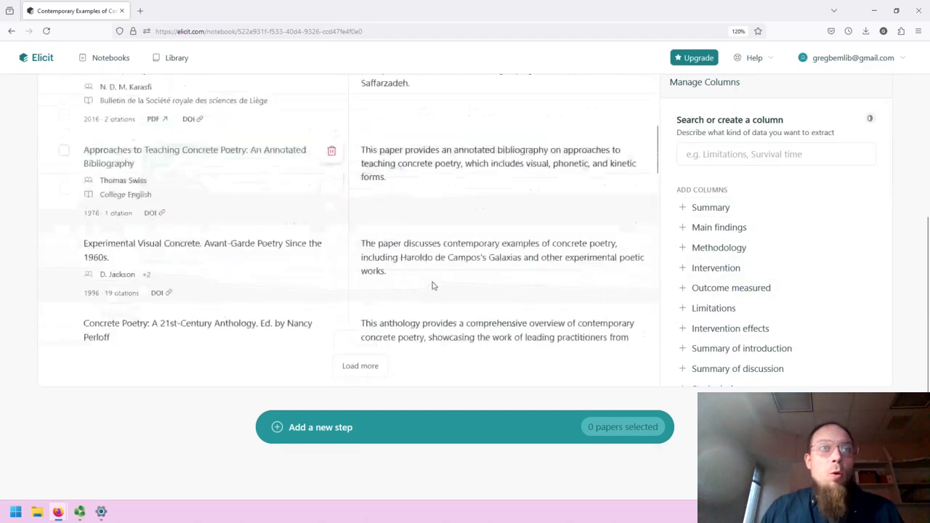
{"action": "scroll", "coordinate": [432, 284], "scroll_direction": "down", "scroll_amount": 2}
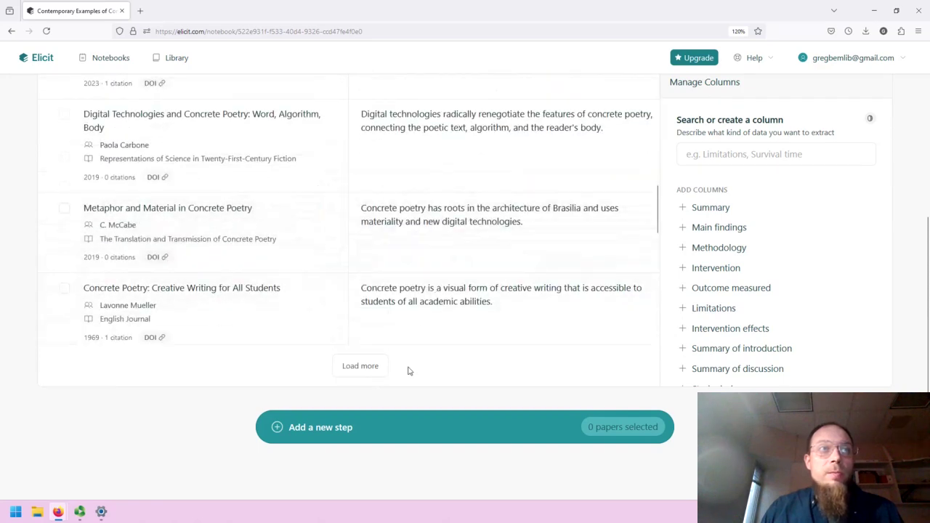
Open 'Concrete Poetry: Creative Writing for All Students', copy its DOI, then return to the notebook
{"action": "left_click", "coordinate": [201, 313]}
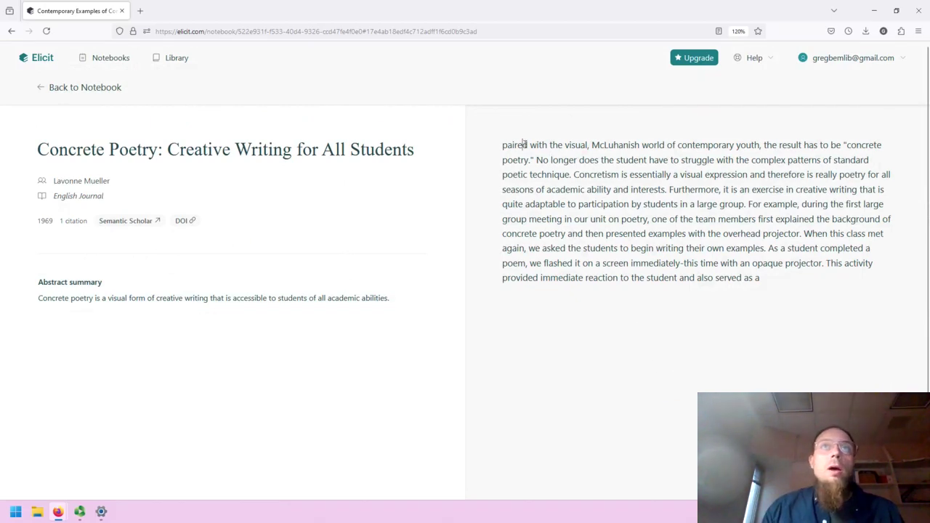
{"action": "left_click_drag", "start_coordinate": [523, 144], "coordinate": [745, 290]}
{"action": "left_click", "coordinate": [683, 361]}
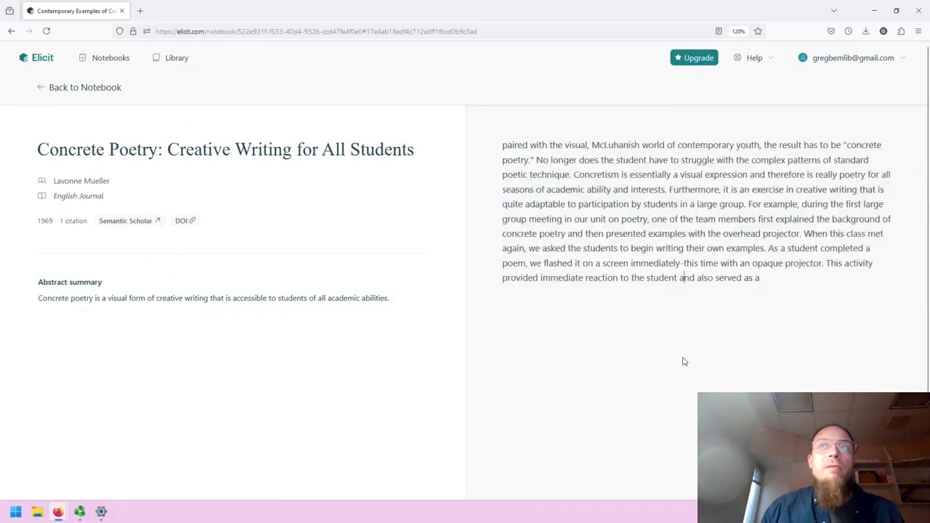
{"action": "left_click", "coordinate": [182, 222]}
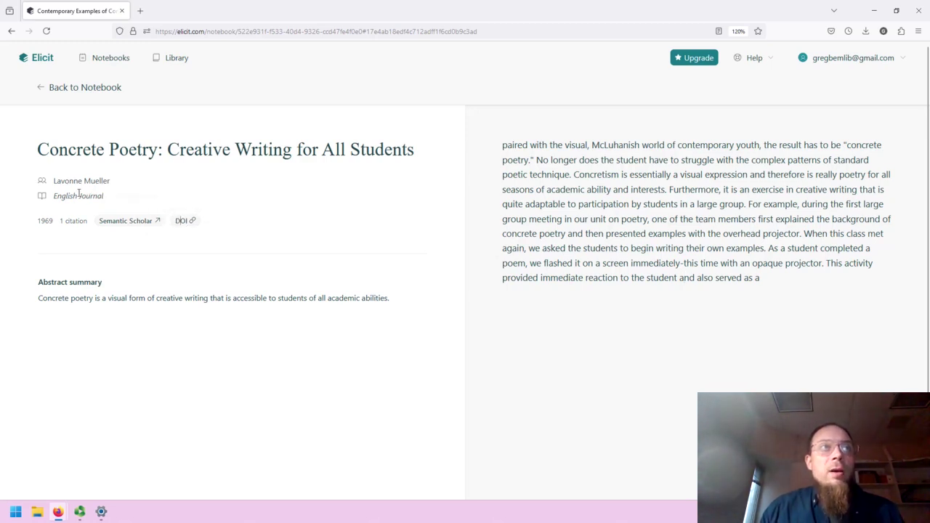
{"action": "left_click", "coordinate": [76, 90]}
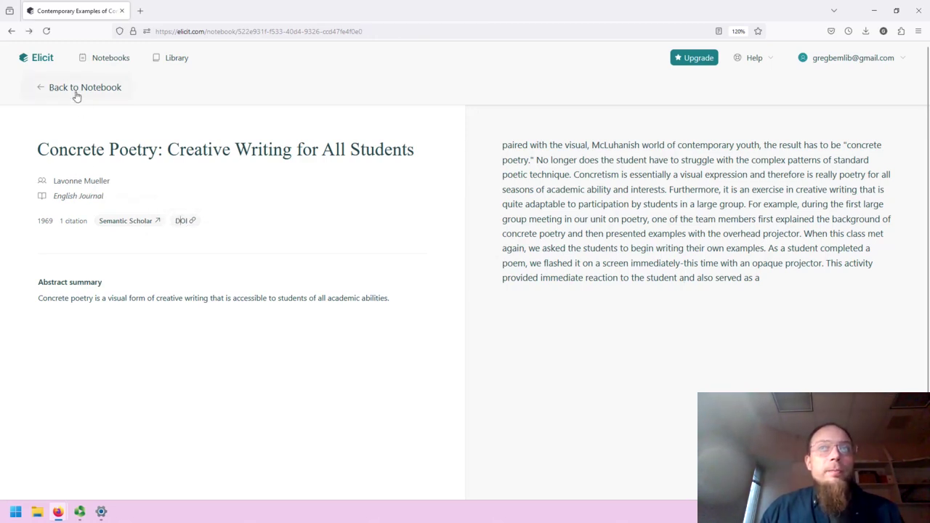
Scroll below the papers table, view the Add a new step options, then dismiss them
{"action": "scroll", "coordinate": [167, 279], "scroll_direction": "down", "scroll_amount": 3}
{"action": "scroll", "coordinate": [150, 283], "scroll_direction": "down", "scroll_amount": 1}
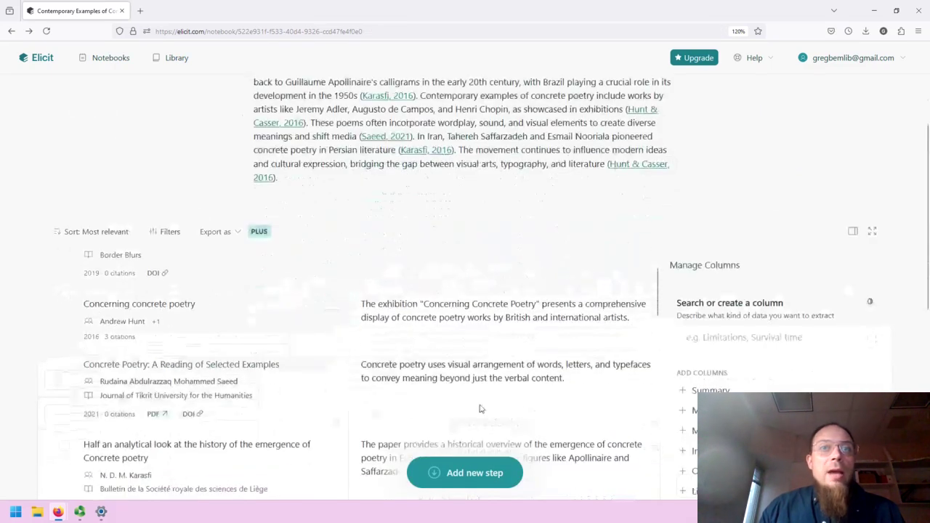
{"action": "left_click", "coordinate": [468, 483]}
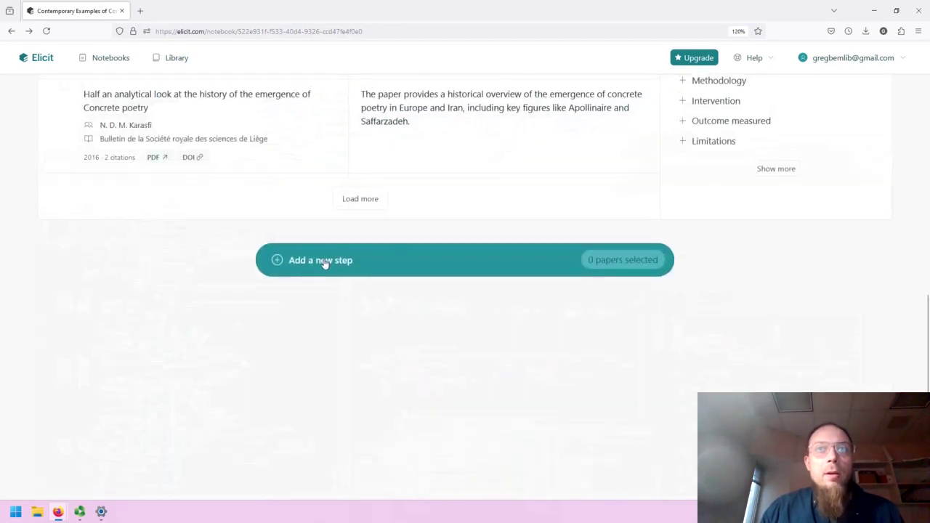
{"action": "left_click", "coordinate": [284, 262]}
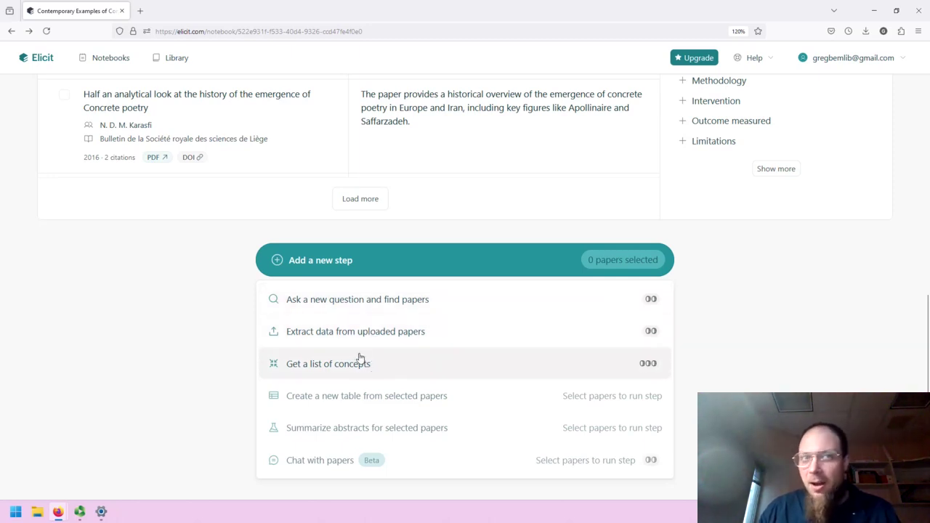
{"action": "left_click", "coordinate": [114, 398]}
{"action": "scroll", "coordinate": [22, 375], "scroll_direction": "up", "scroll_amount": 4}
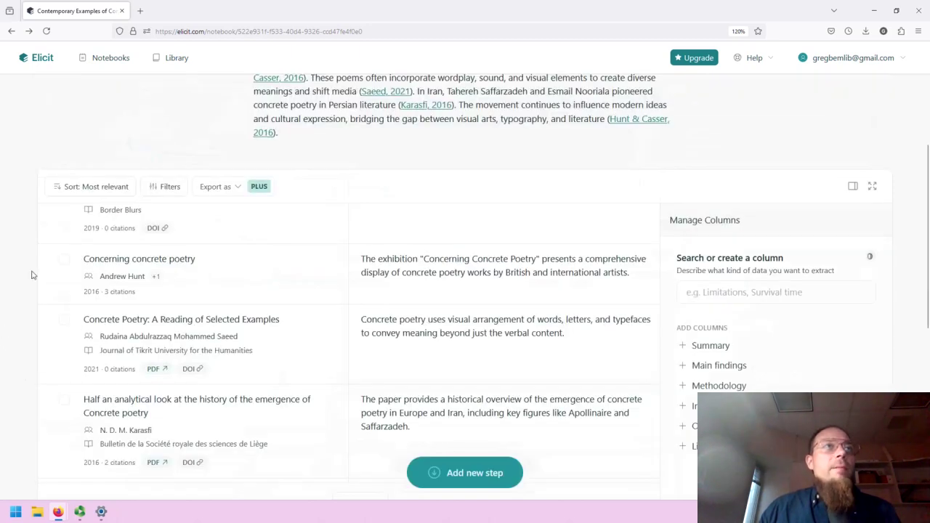
{"action": "scroll", "coordinate": [62, 266], "scroll_direction": "up", "scroll_amount": 2}
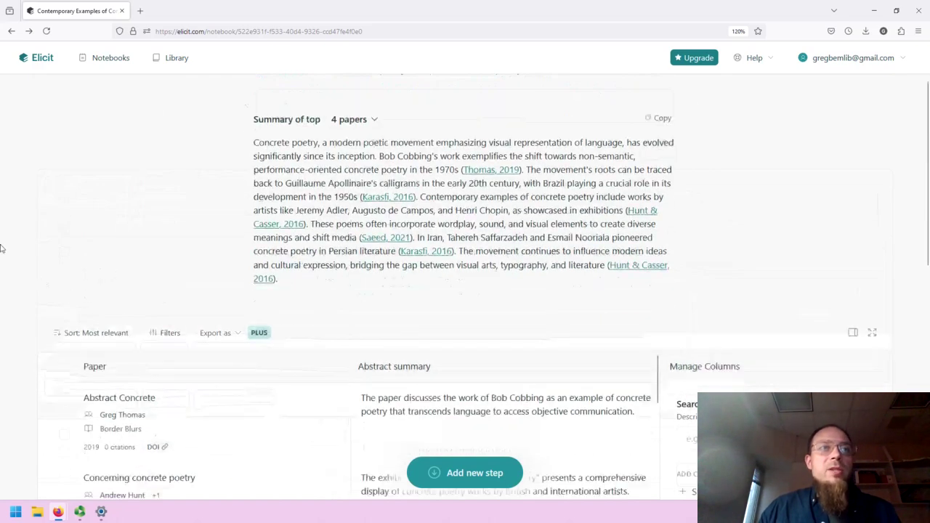
{"action": "scroll", "coordinate": [44, 254], "scroll_direction": "down", "scroll_amount": 2}
{"action": "left_click", "coordinate": [64, 251]}
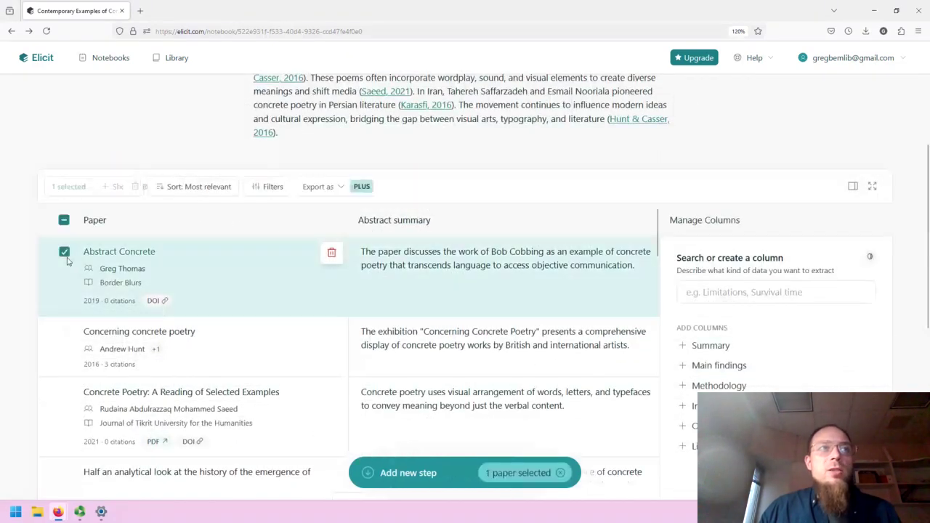
{"action": "left_click", "coordinate": [64, 332]}
{"action": "scroll", "coordinate": [384, 472], "scroll_direction": "down", "scroll_amount": 4}
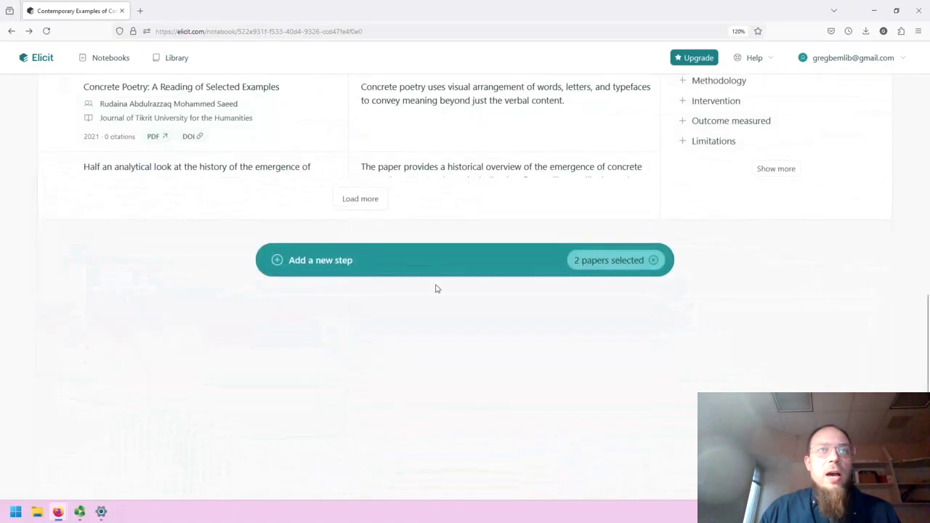
{"action": "left_click", "coordinate": [368, 271]}
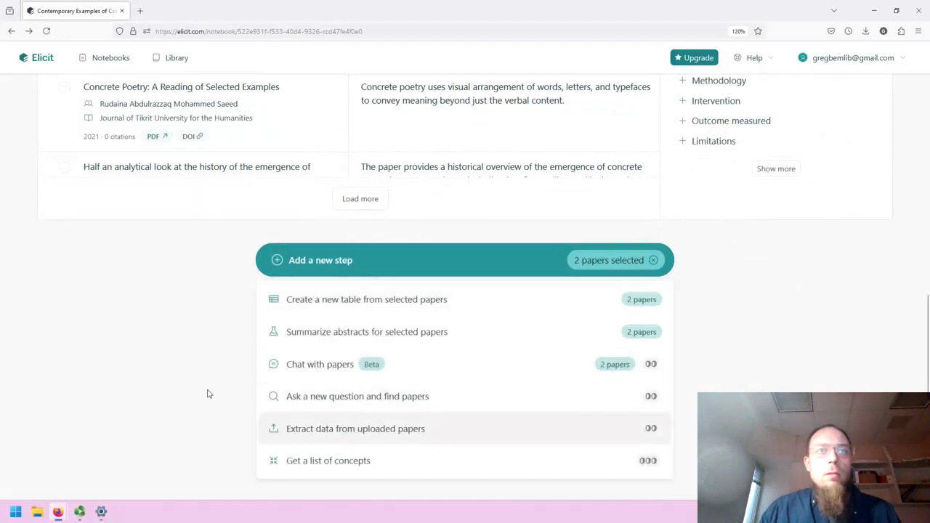
{"action": "left_click", "coordinate": [119, 340]}
{"action": "scroll", "coordinate": [118, 340], "scroll_direction": "up", "scroll_amount": 3}
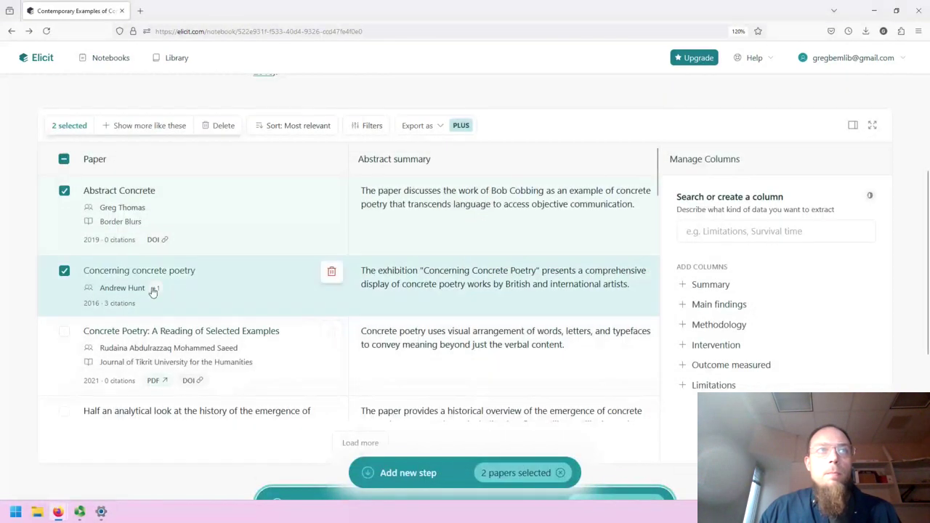
{"action": "left_click", "coordinate": [64, 270]}
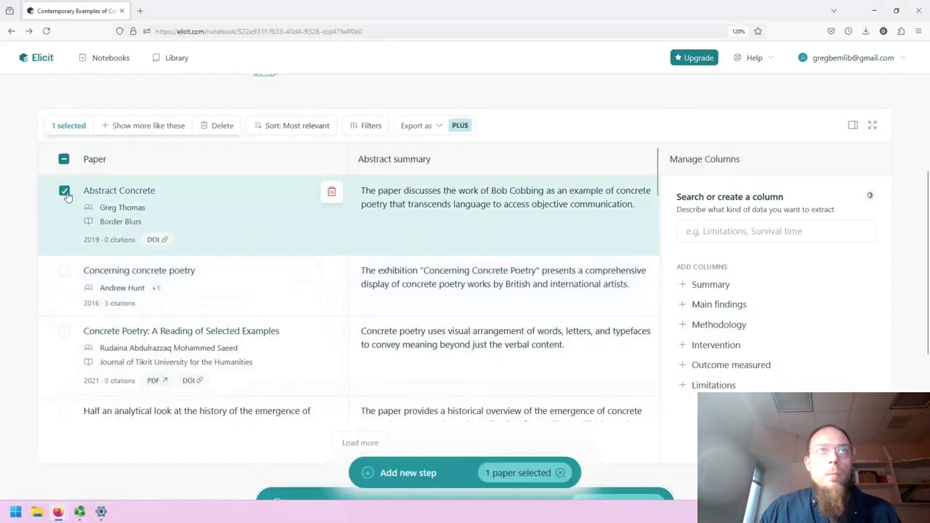
{"action": "left_click", "coordinate": [64, 192]}
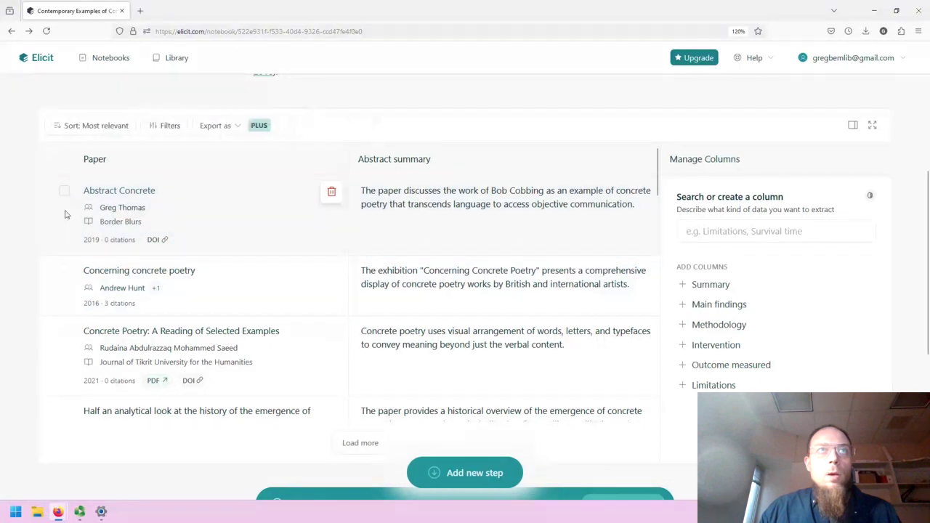
Check the sort options, keep Most relevant, and open the papers table filters
{"action": "left_click", "coordinate": [83, 129]}
{"action": "left_click", "coordinate": [129, 126]}
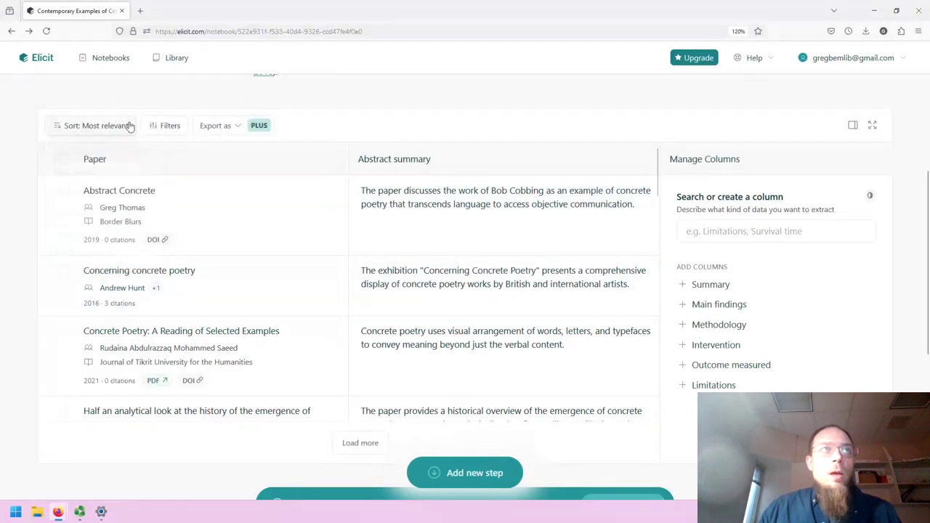
{"action": "left_click", "coordinate": [166, 125]}
{"action": "scroll", "coordinate": [241, 324], "scroll_direction": "down", "scroll_amount": 3}
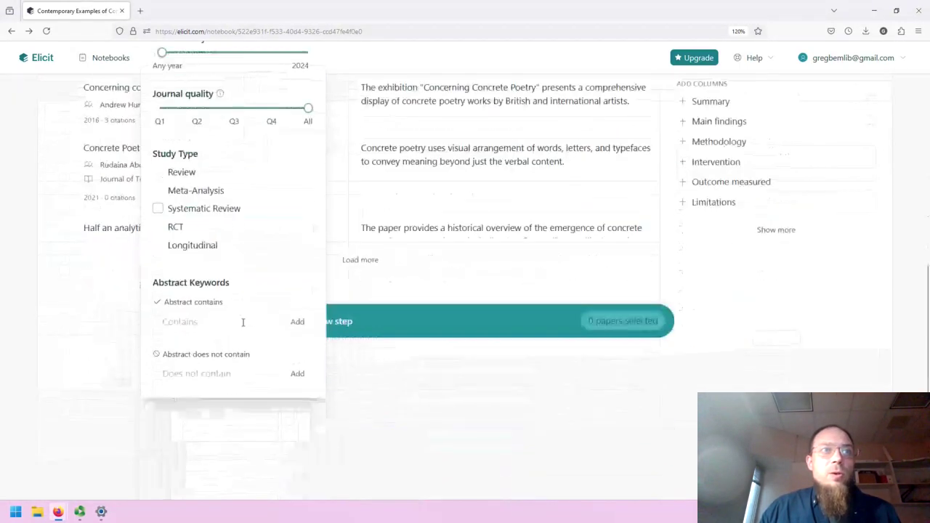
{"action": "scroll", "coordinate": [243, 322], "scroll_direction": "up", "scroll_amount": 2}
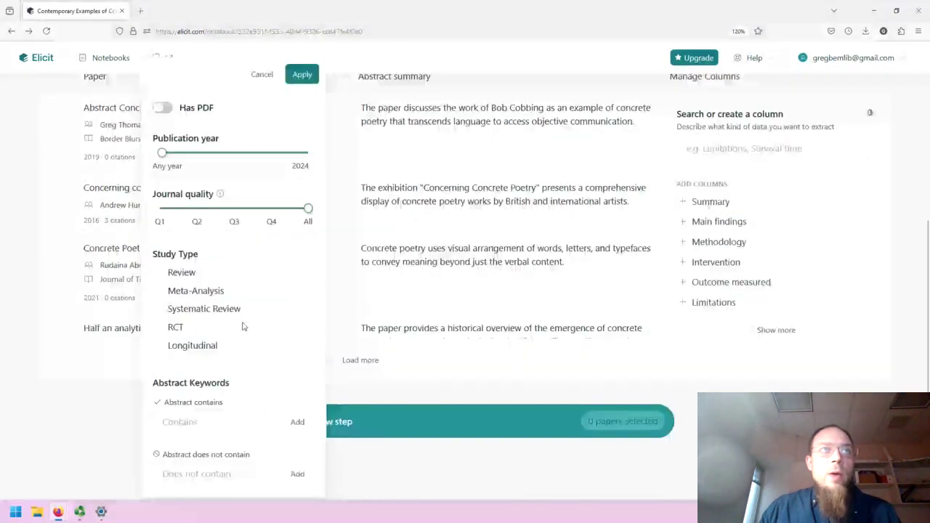
Try exporting the results, then dismiss the Upgrade to Plus offer
{"action": "scroll", "coordinate": [243, 327], "scroll_direction": "up", "scroll_amount": 3}
{"action": "left_click", "coordinate": [233, 186]}
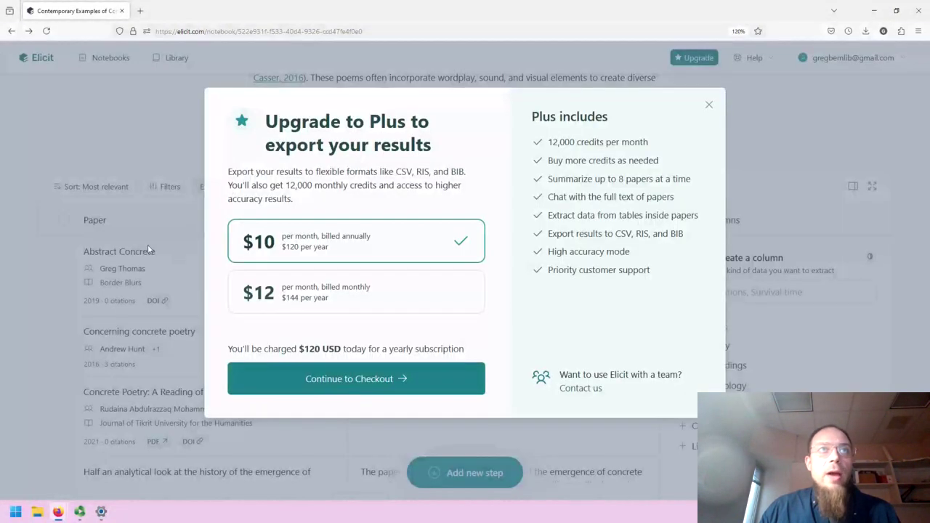
{"action": "key", "text": "Escape"}
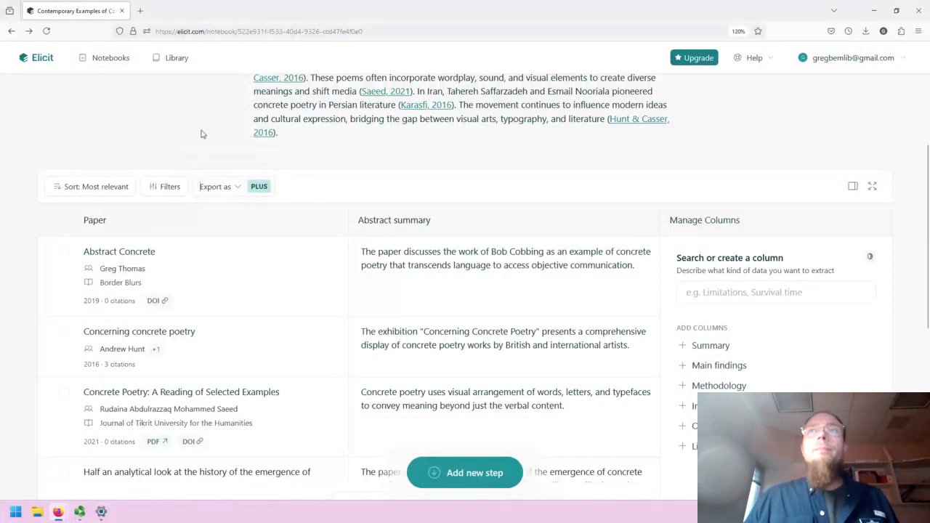
Scroll back up to the notebook's question and cited summary of the top 4 papers
{"action": "scroll", "coordinate": [788, 169], "scroll_direction": "up", "scroll_amount": 3}
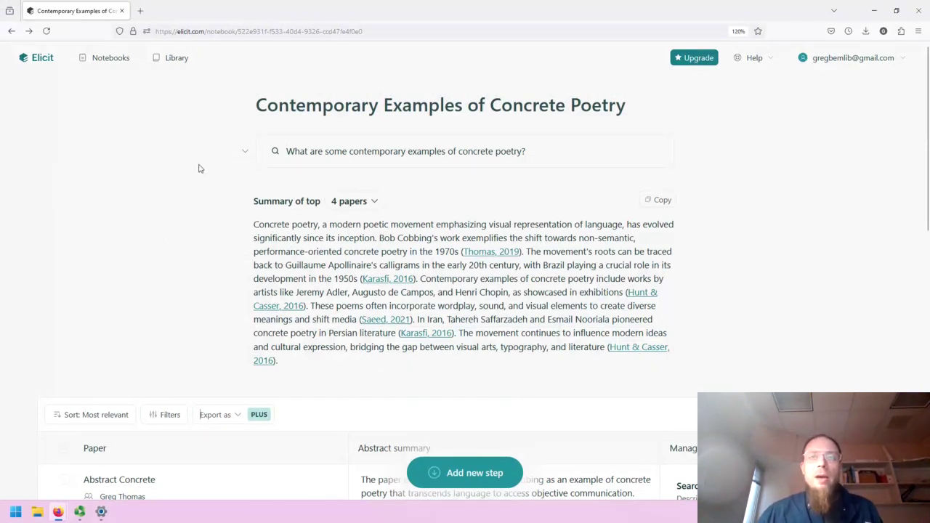
{"action": "left_click", "coordinate": [191, 357]}
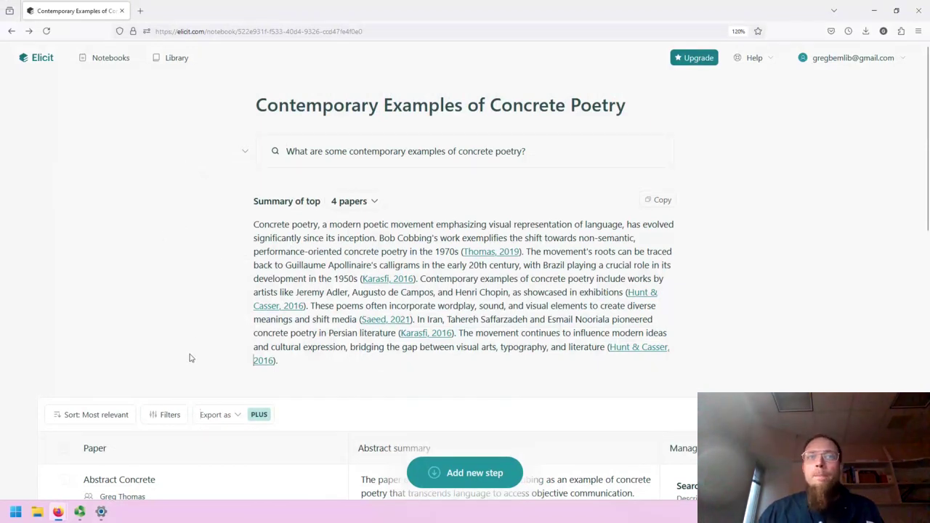